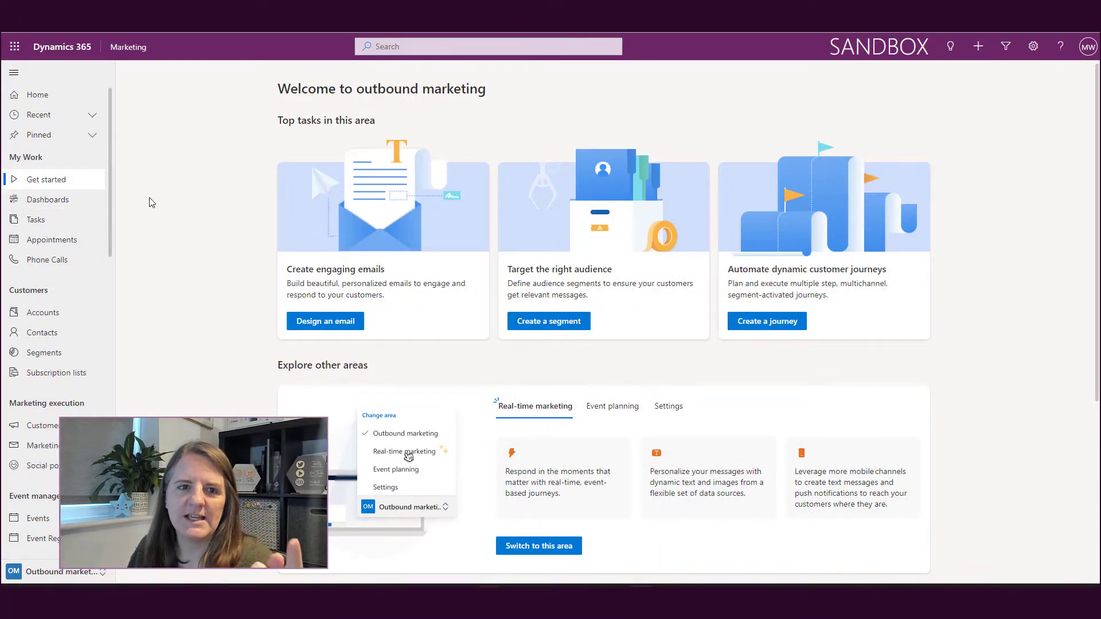
# Step: Open the live New Customer Onboarding journey from the Customer journeys list
pyautogui.scroll(-1, 52, 229)
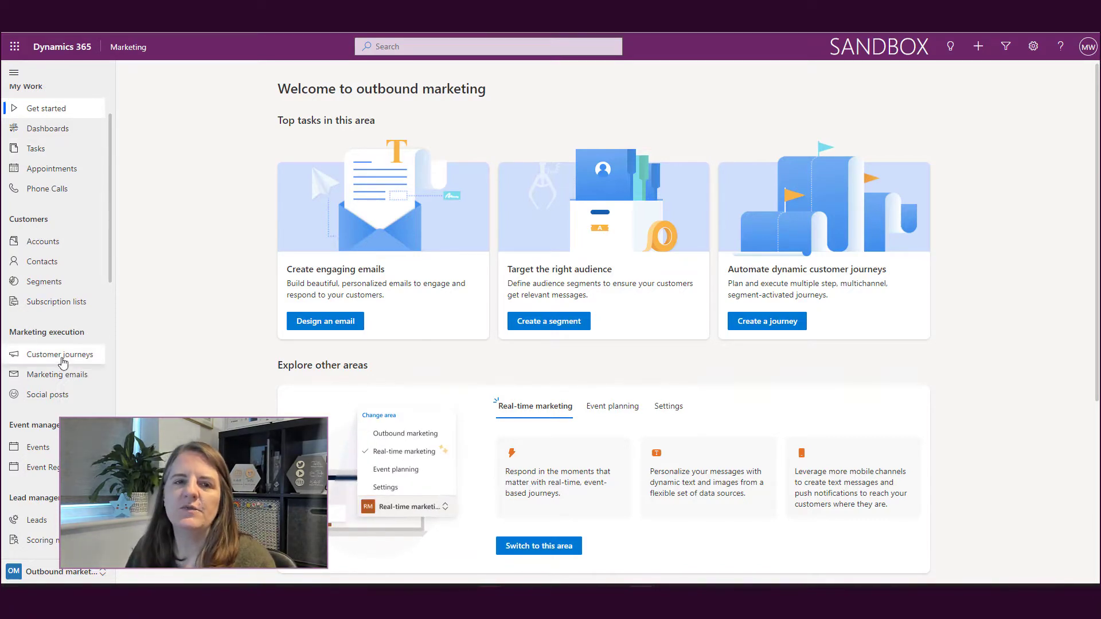
pyautogui.click(64, 355)
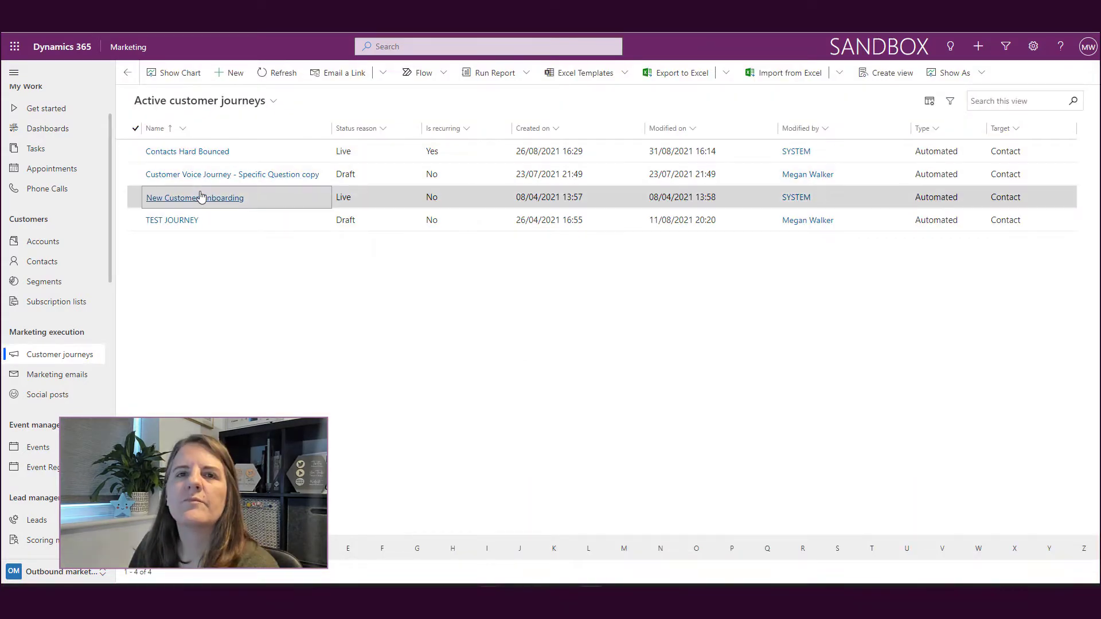
pyautogui.click(273, 263)
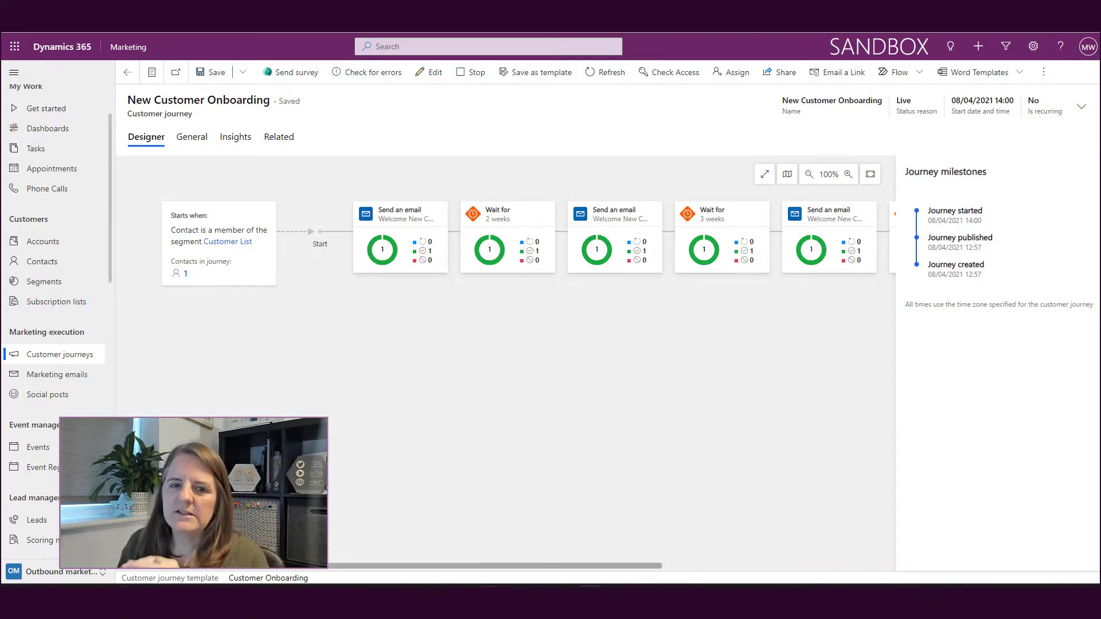
# Step: Switch to the Real-time marketing area and show its Journeys list
pyautogui.click(49, 573)
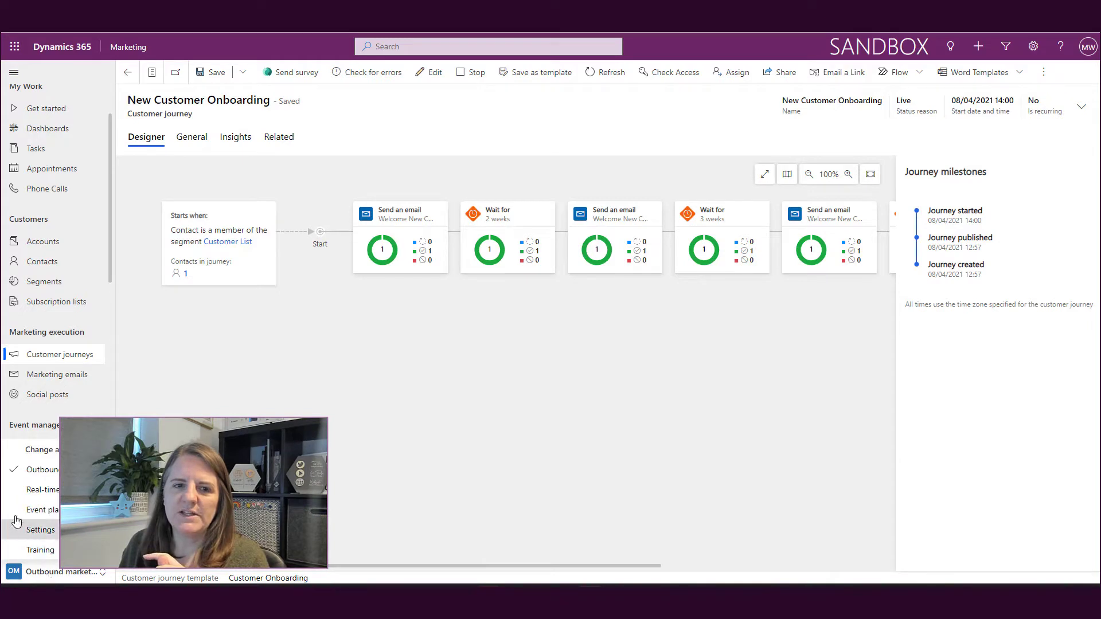
pyautogui.click(41, 490)
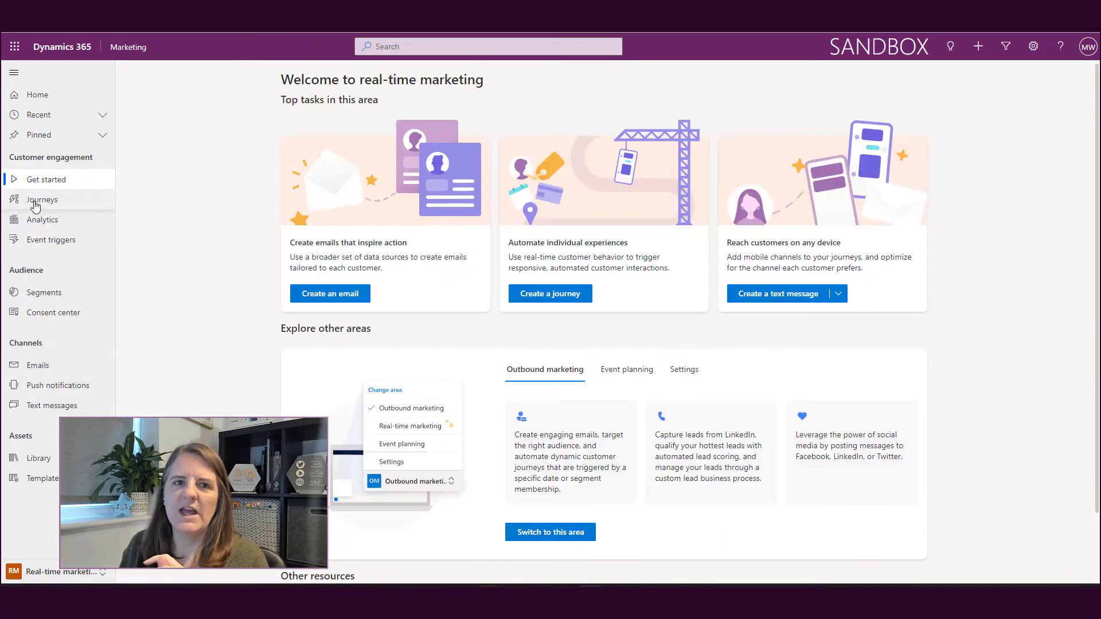
pyautogui.click(35, 202)
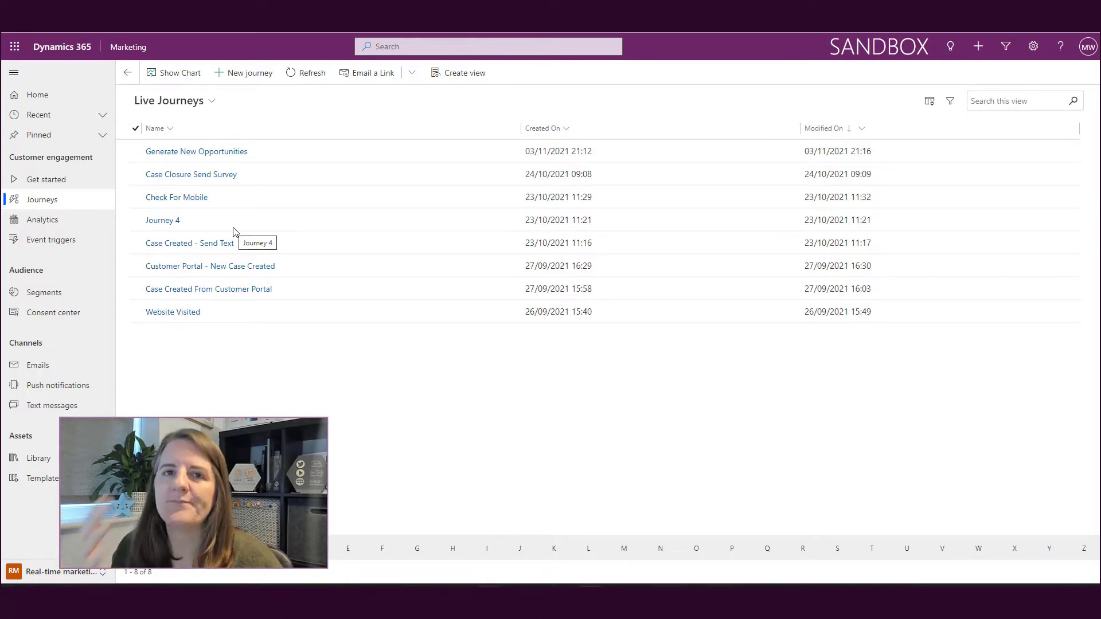
# Step: Start a new journey and replace the default name Journey 5 with 'New Opportunity Process'
pyautogui.click(236, 75)
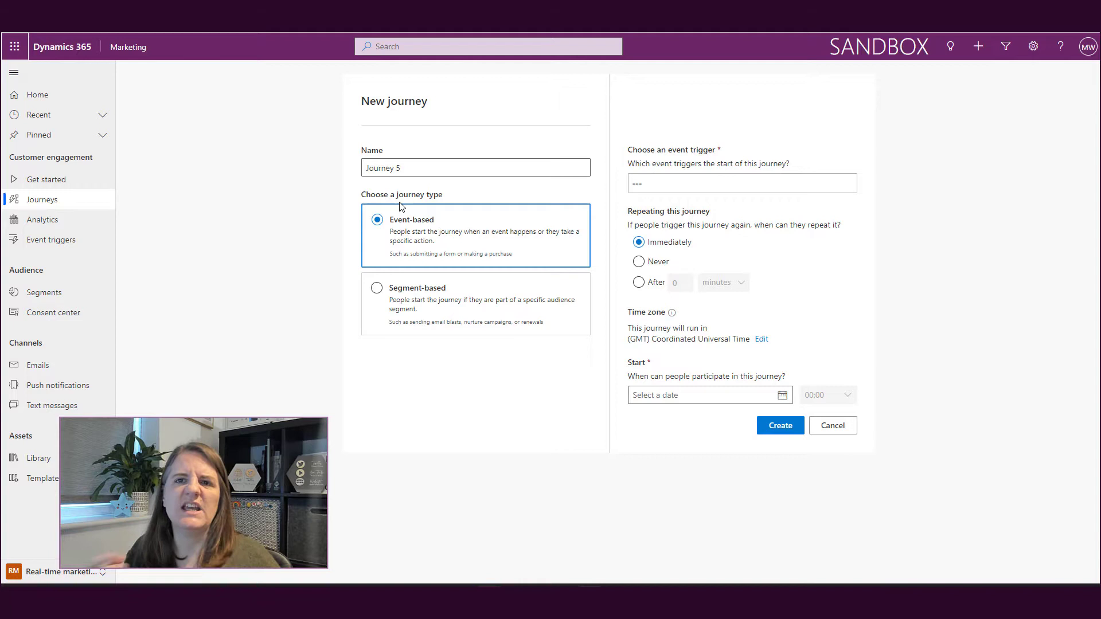
pyautogui.click(431, 163)
pyautogui.moveTo(431, 167); pyautogui.dragTo(315, 359)
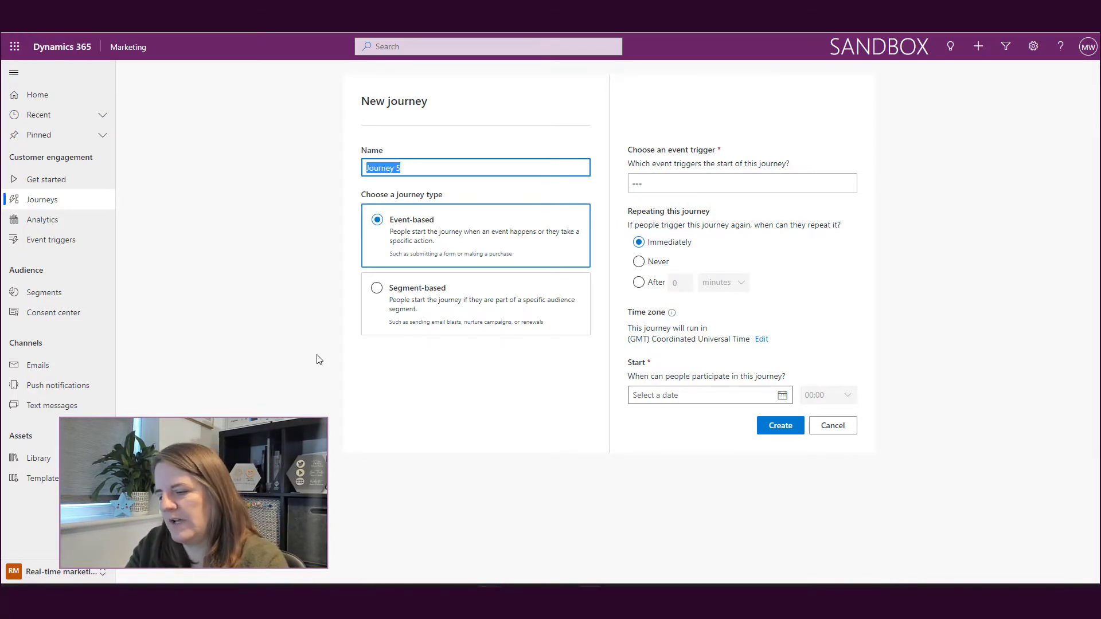
pyautogui.write('New ')
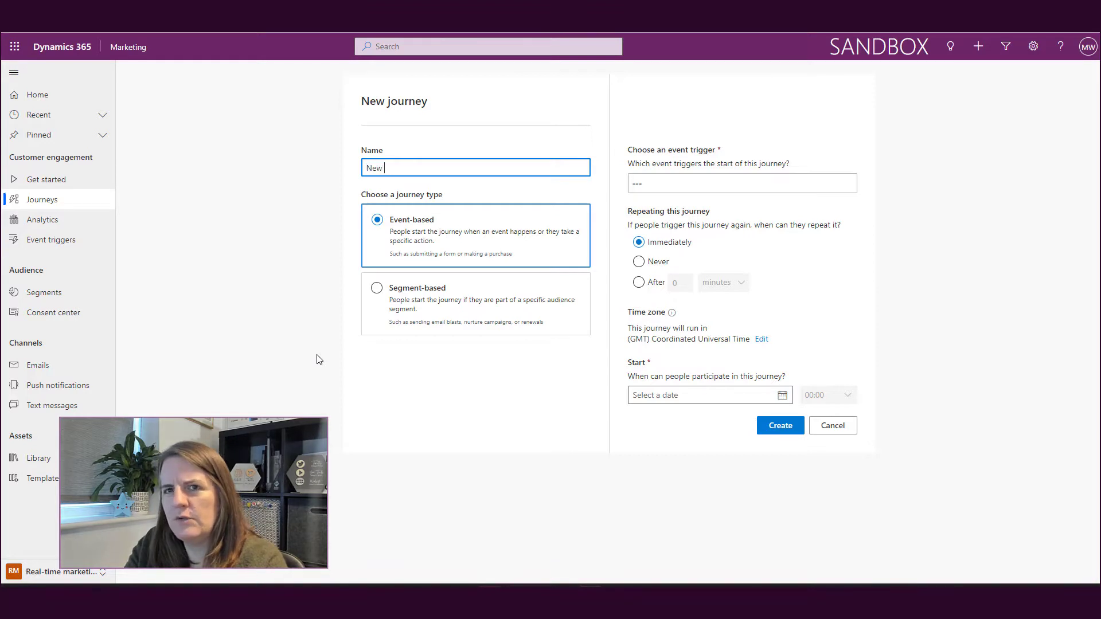
pyautogui.write('Opportunity ')
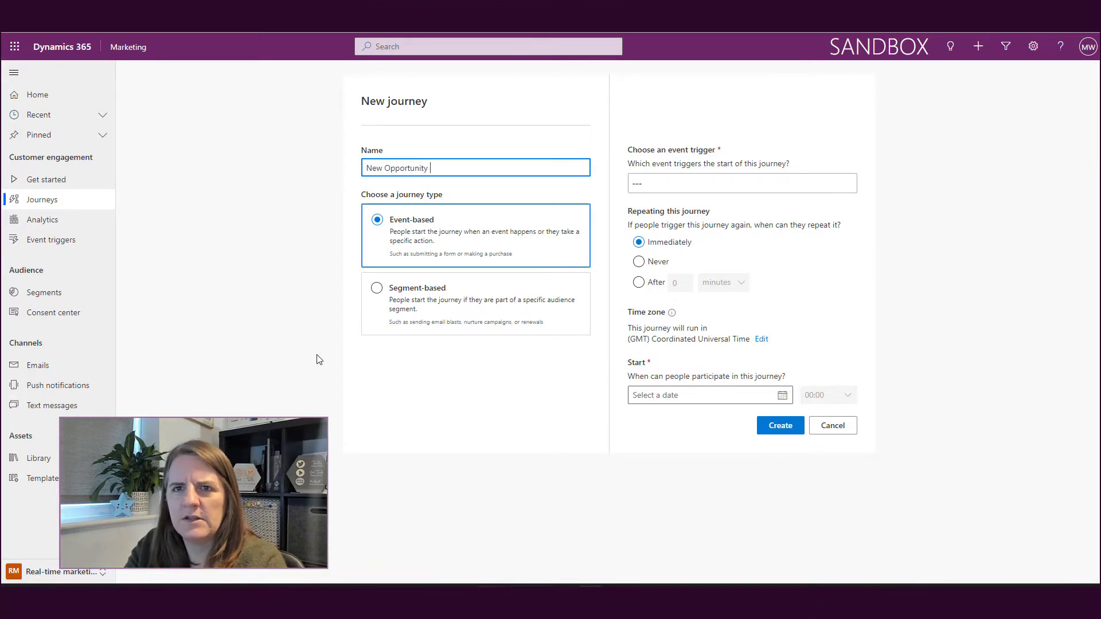
pyautogui.write('Process')
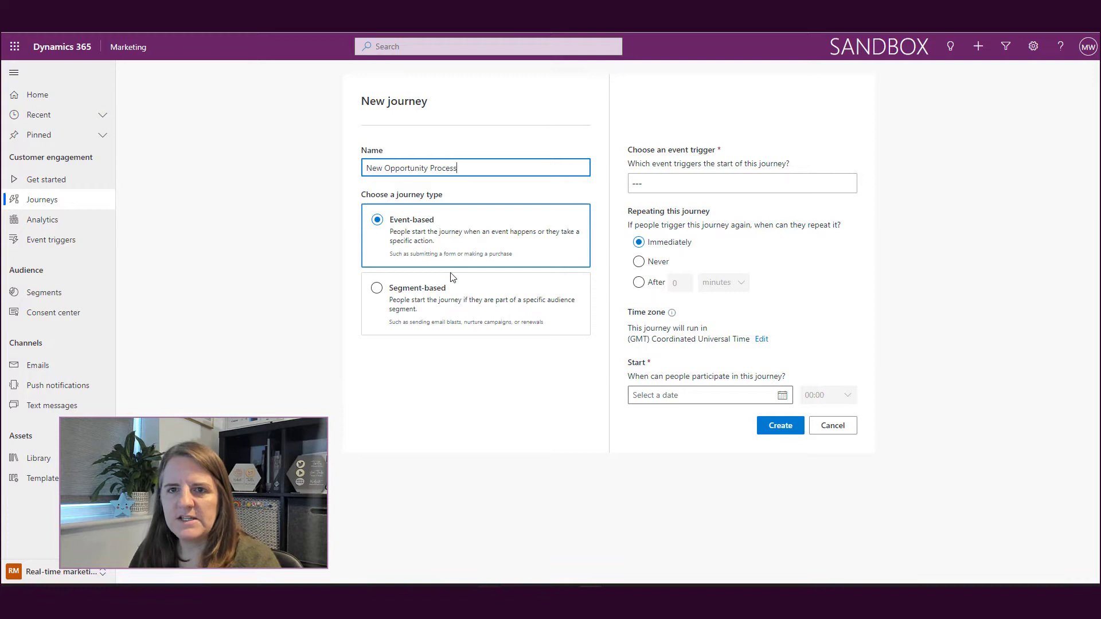
# Step: Make the journey segment-based with Potential New Business as the audience segment
pyautogui.click(447, 308)
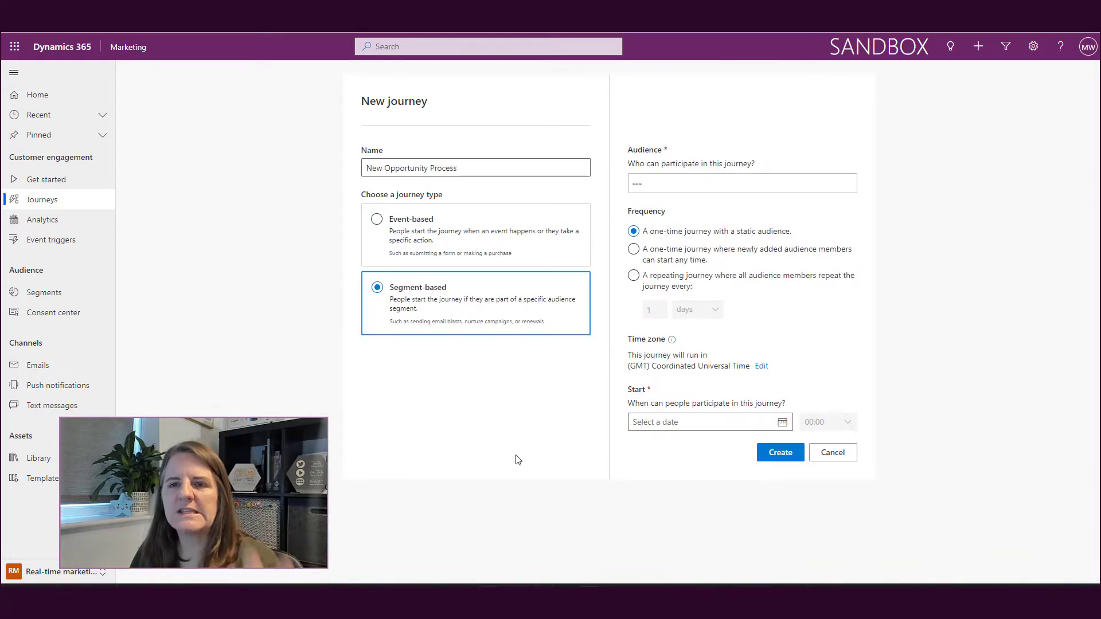
pyautogui.click(726, 186)
pyautogui.click(725, 185)
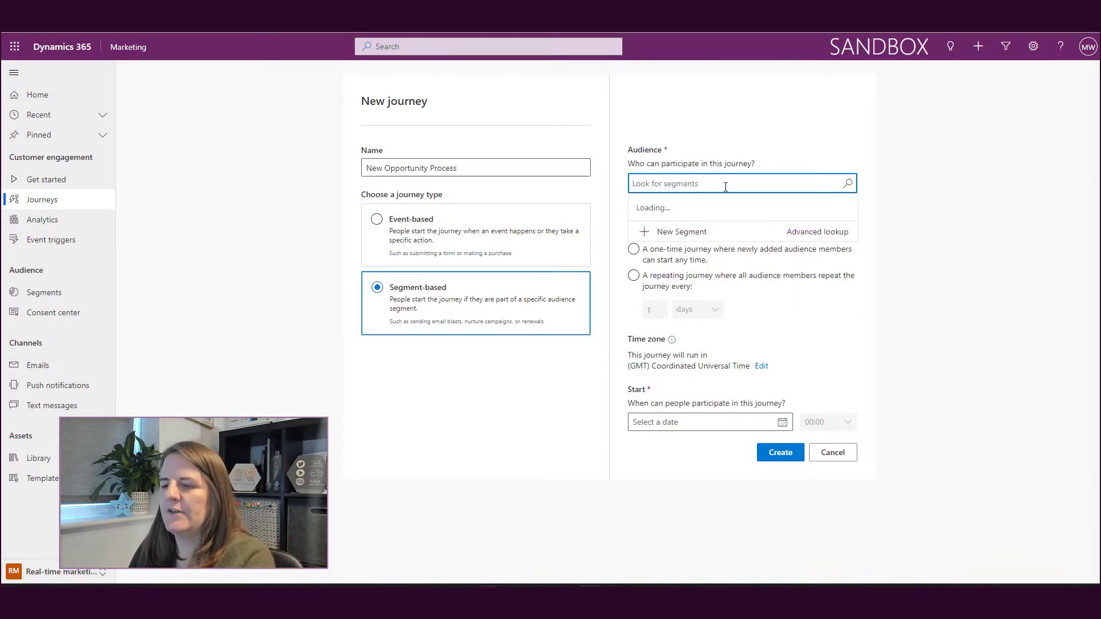
pyautogui.scroll(-5, 756, 278)
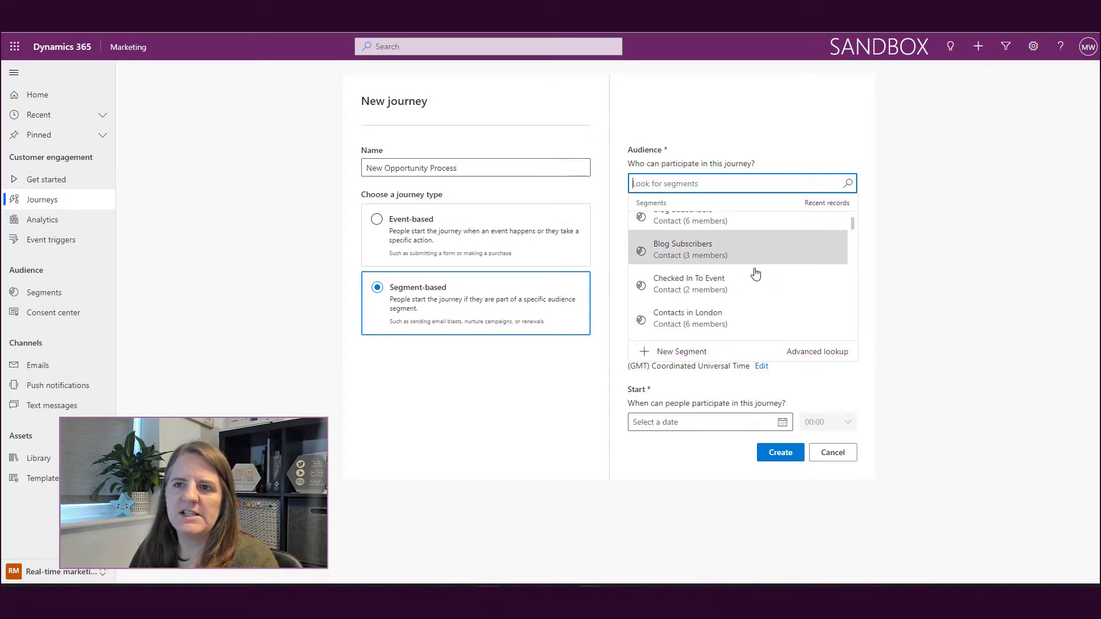
pyautogui.scroll(-10, 756, 272)
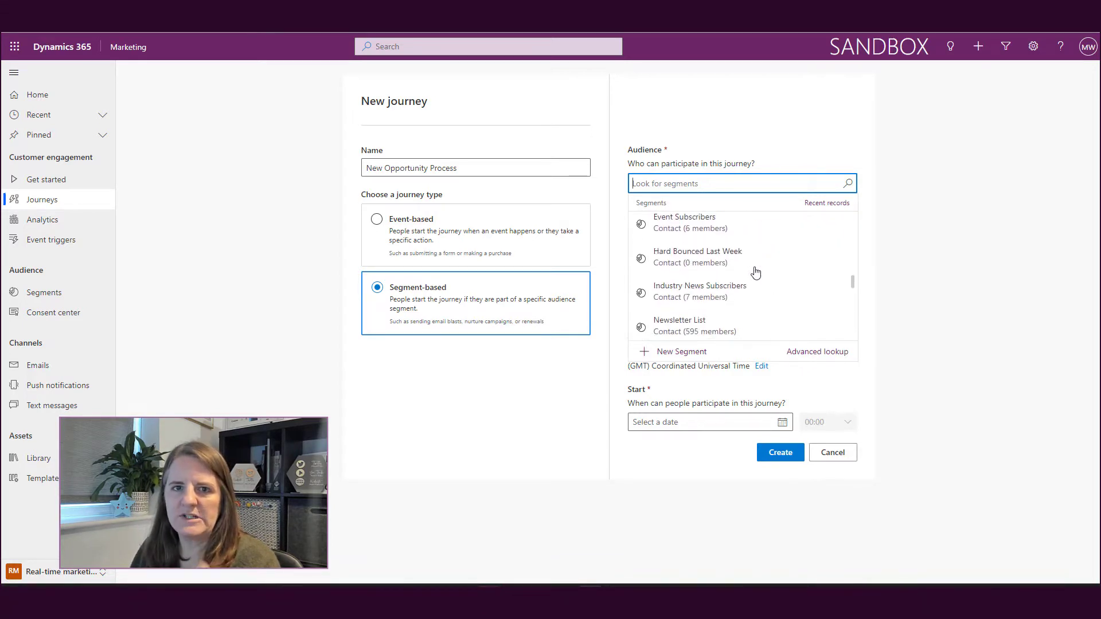
pyautogui.scroll(1, 758, 270)
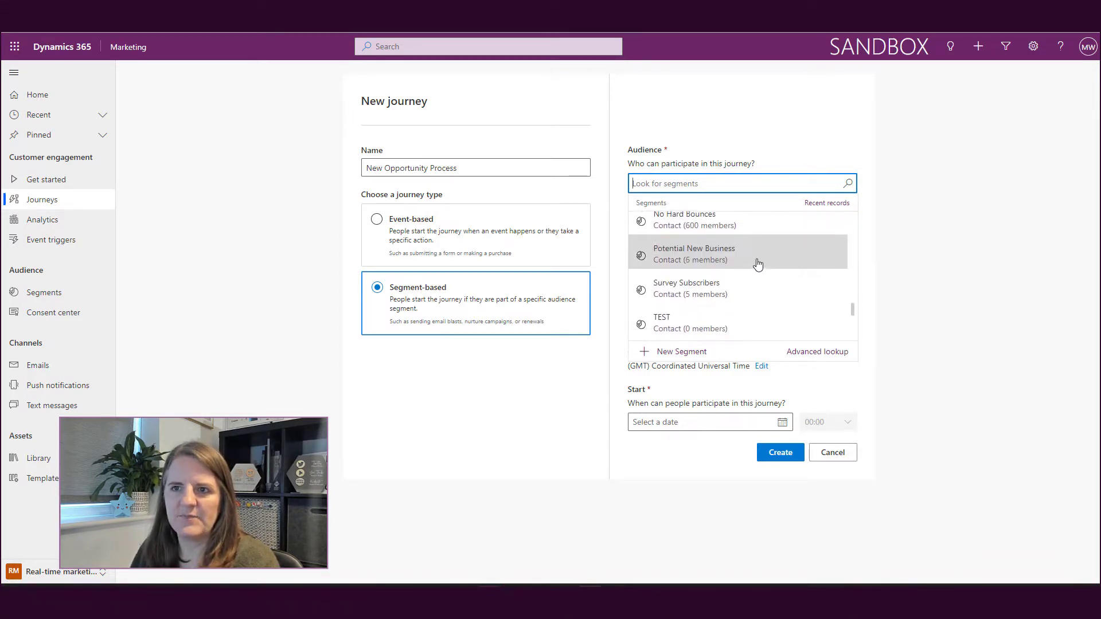
pyautogui.click(760, 264)
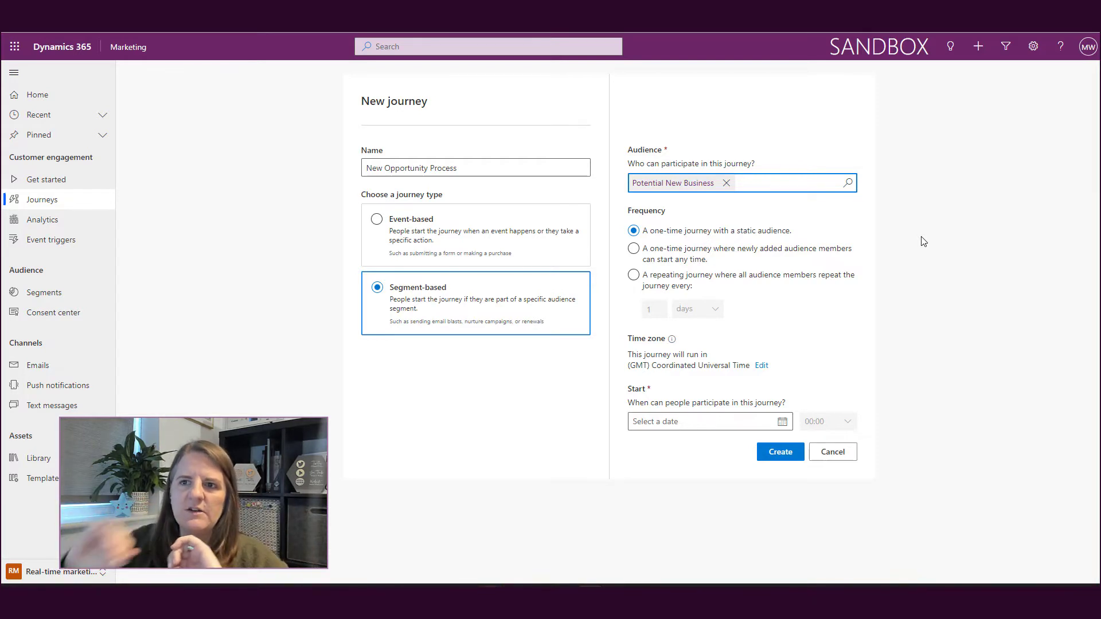
# Step: Let new members join anytime and repeat every 1 day from 09 Nov 2021 10:00
pyautogui.click(657, 253)
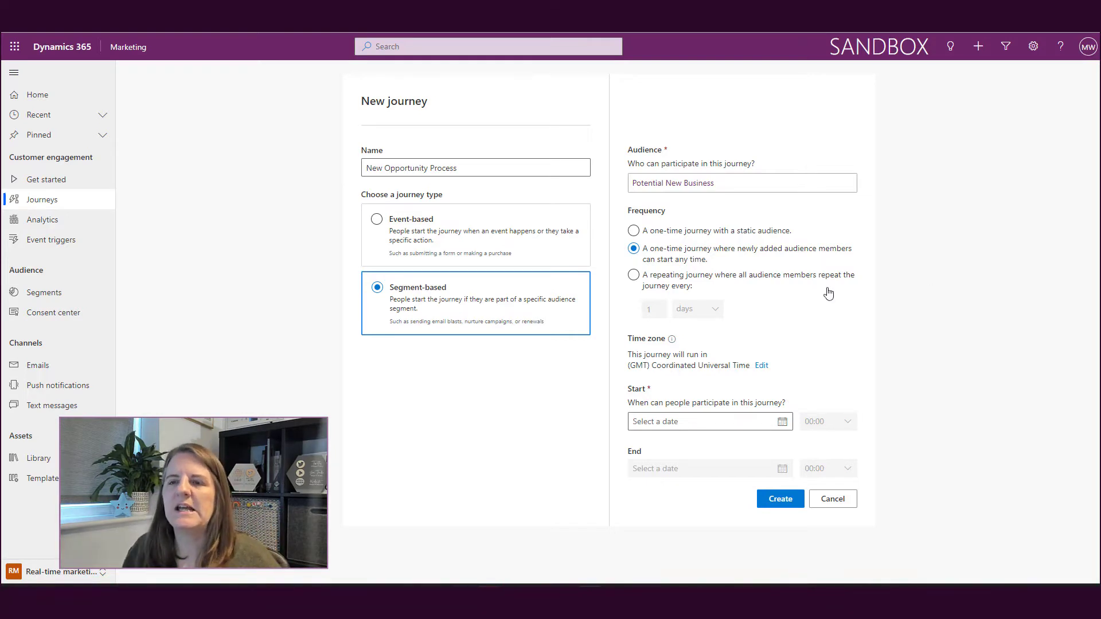
pyautogui.click(703, 277)
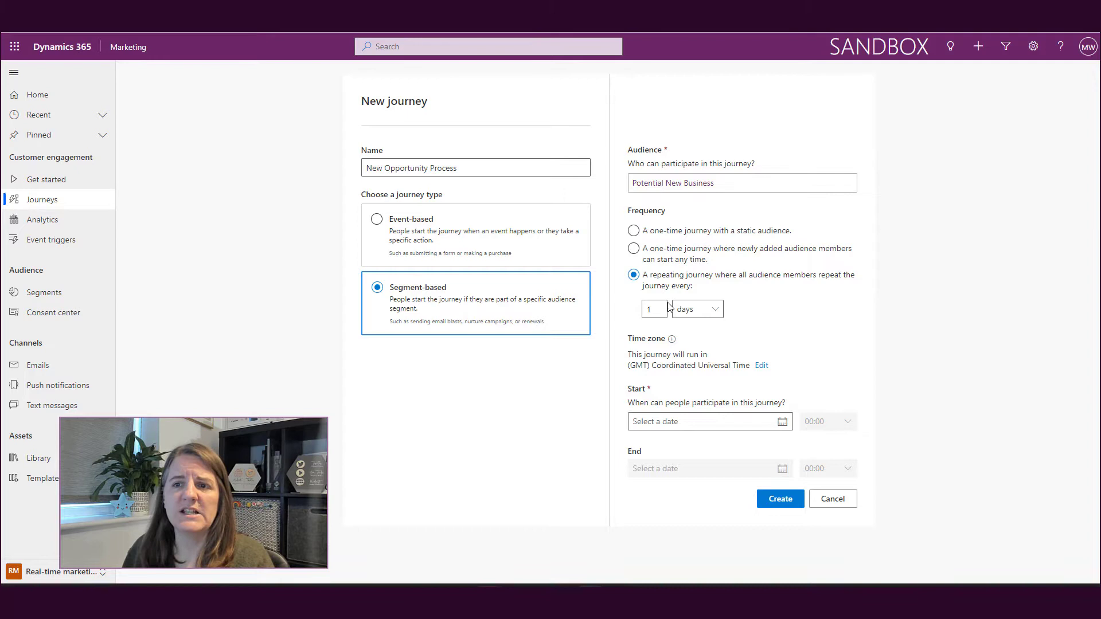
pyautogui.click(696, 310)
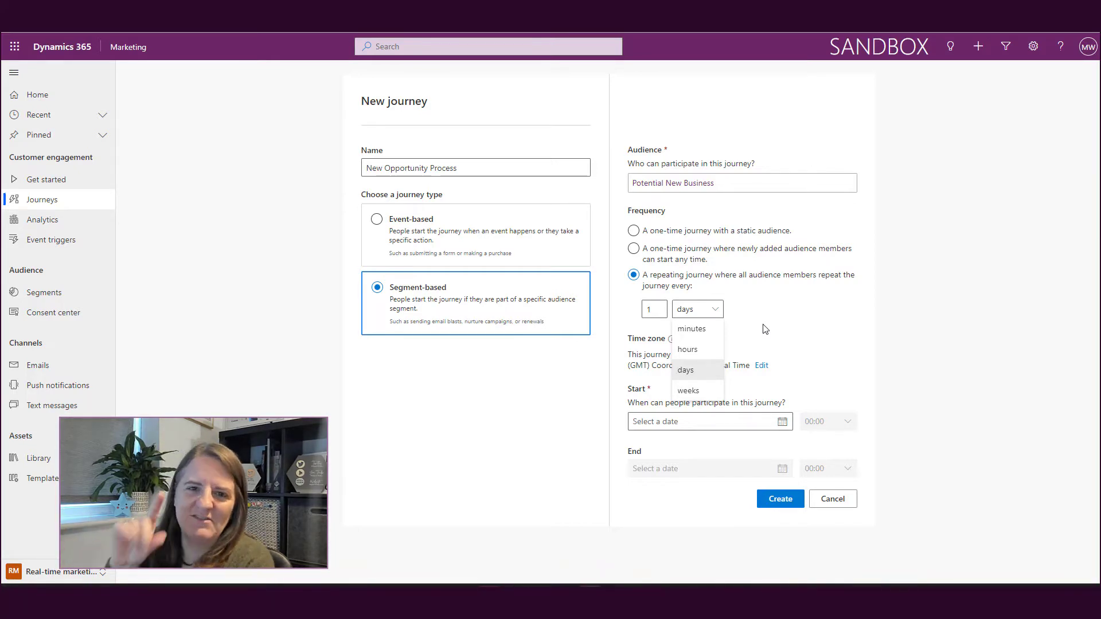
pyautogui.click(766, 329)
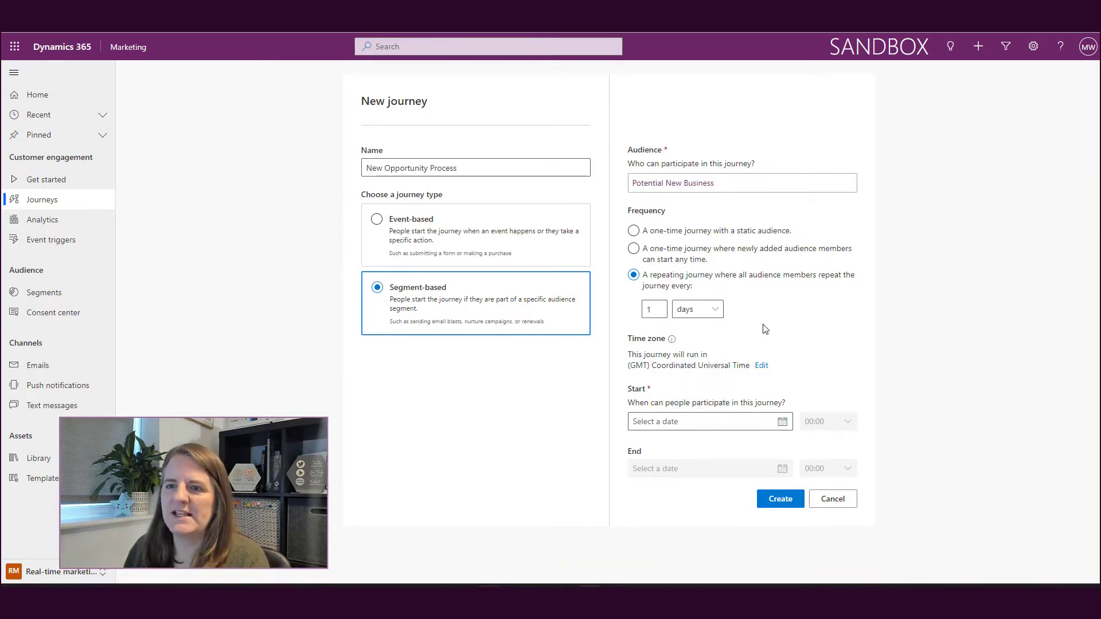
pyautogui.click(745, 427)
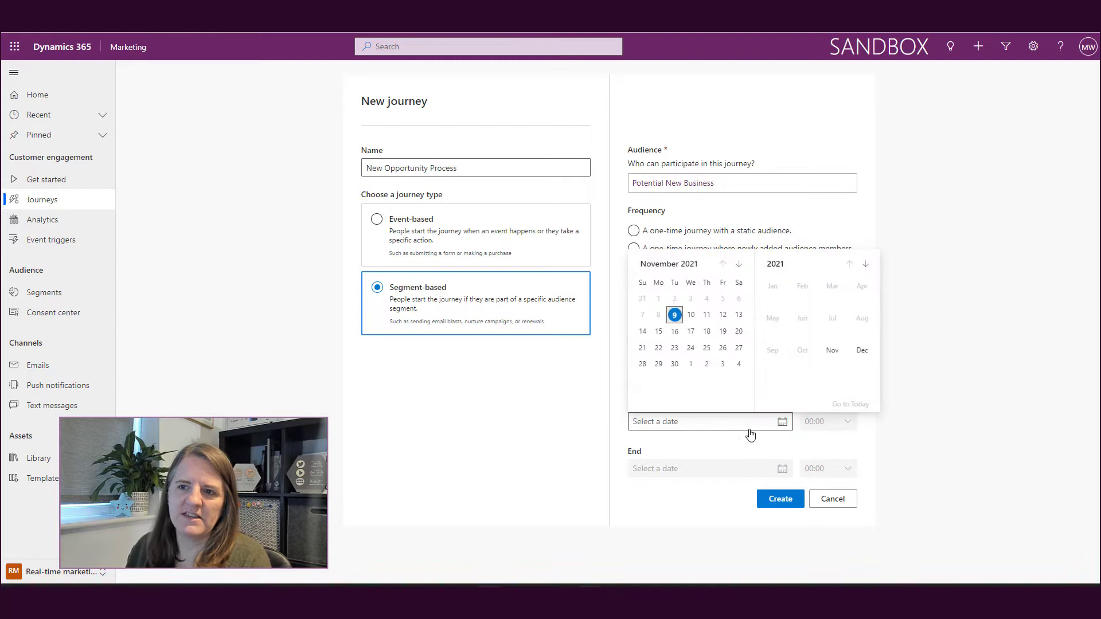
pyautogui.press('Return')
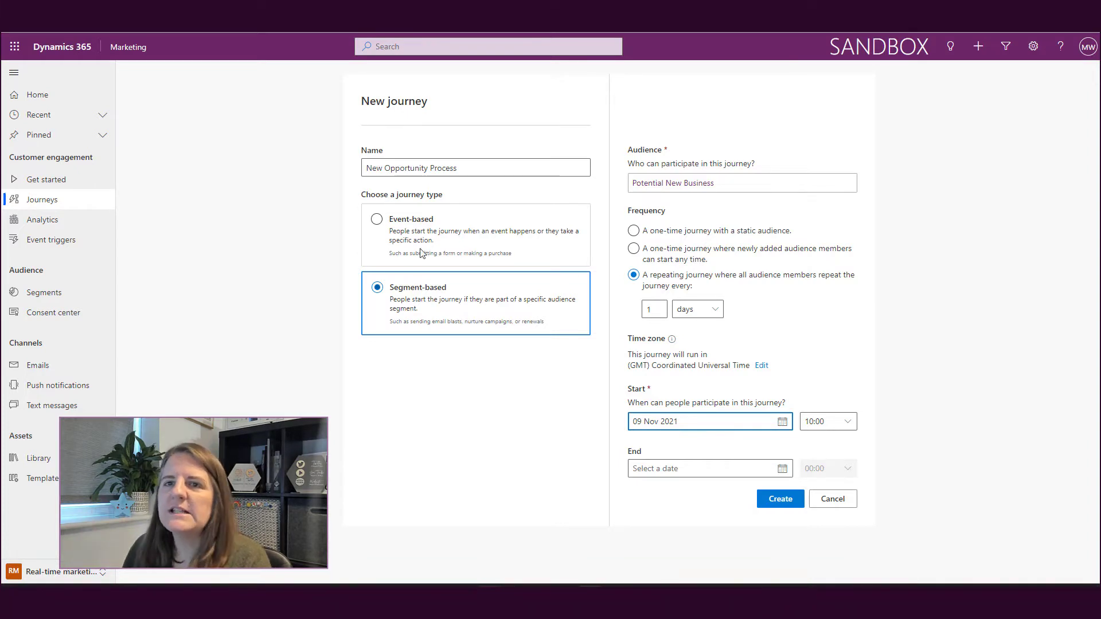
# Step: Switch the journey to event-based, triggered by the Opportunity Created event
pyautogui.click(377, 220)
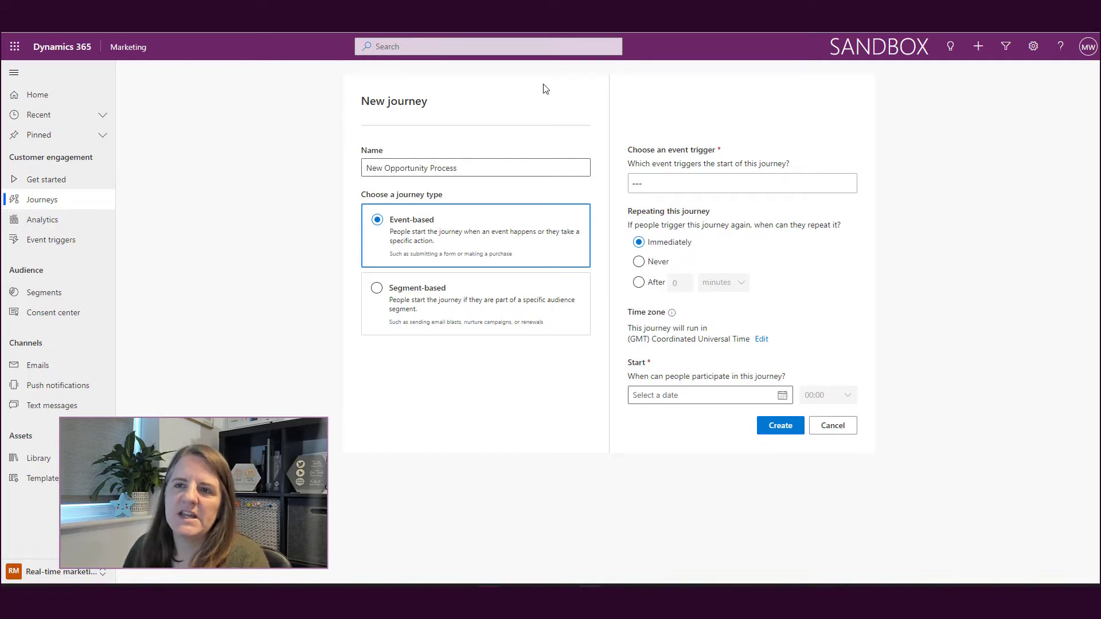
pyautogui.click(685, 184)
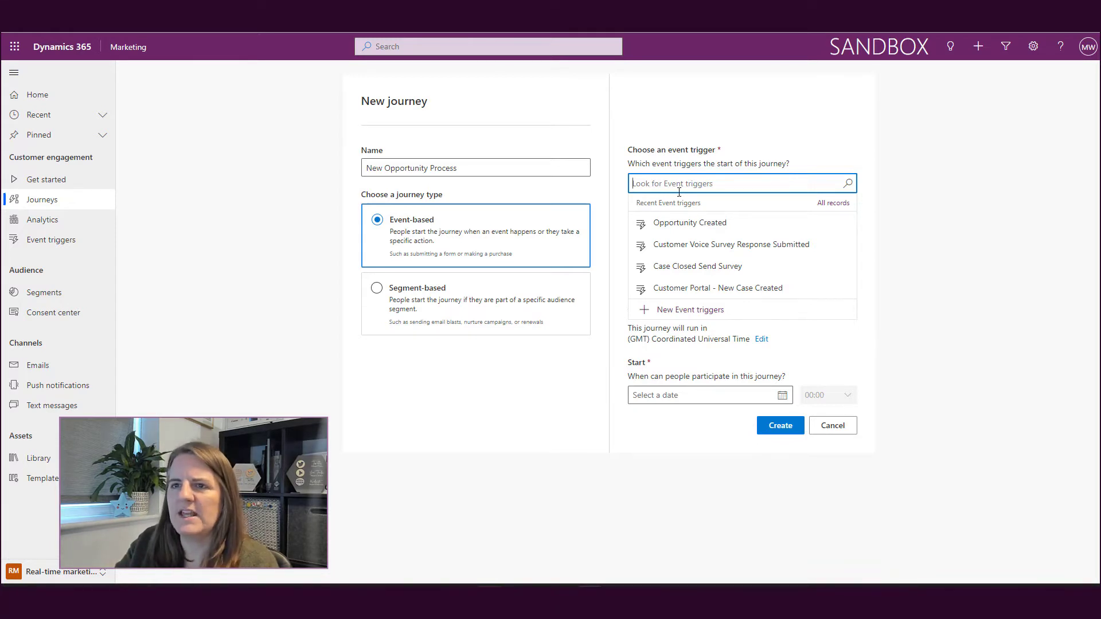
pyautogui.click(679, 192)
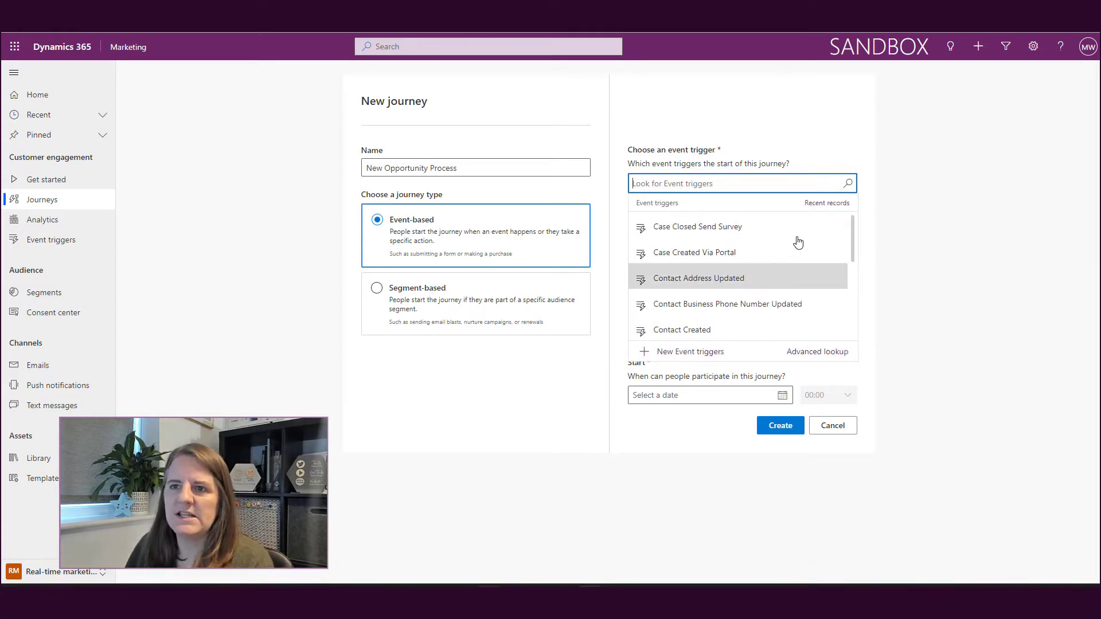
pyautogui.moveTo(856, 229); pyautogui.dragTo(851, 304)
pyautogui.click(739, 309)
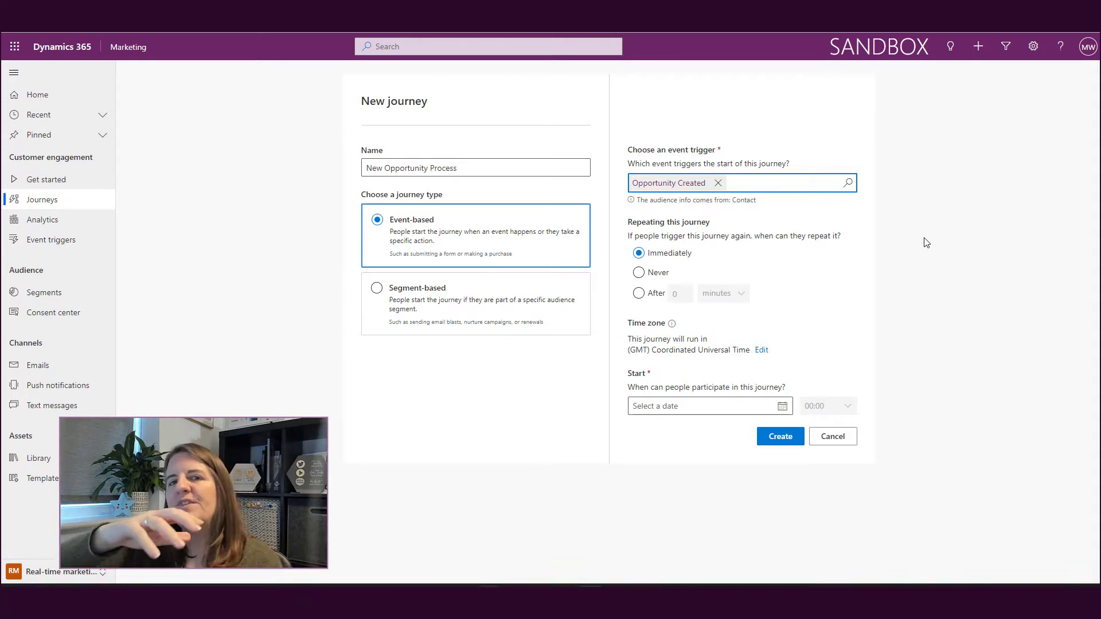
# Step: Set the journey start date to 09 Nov 2021 and submit the setup form
pyautogui.click(783, 407)
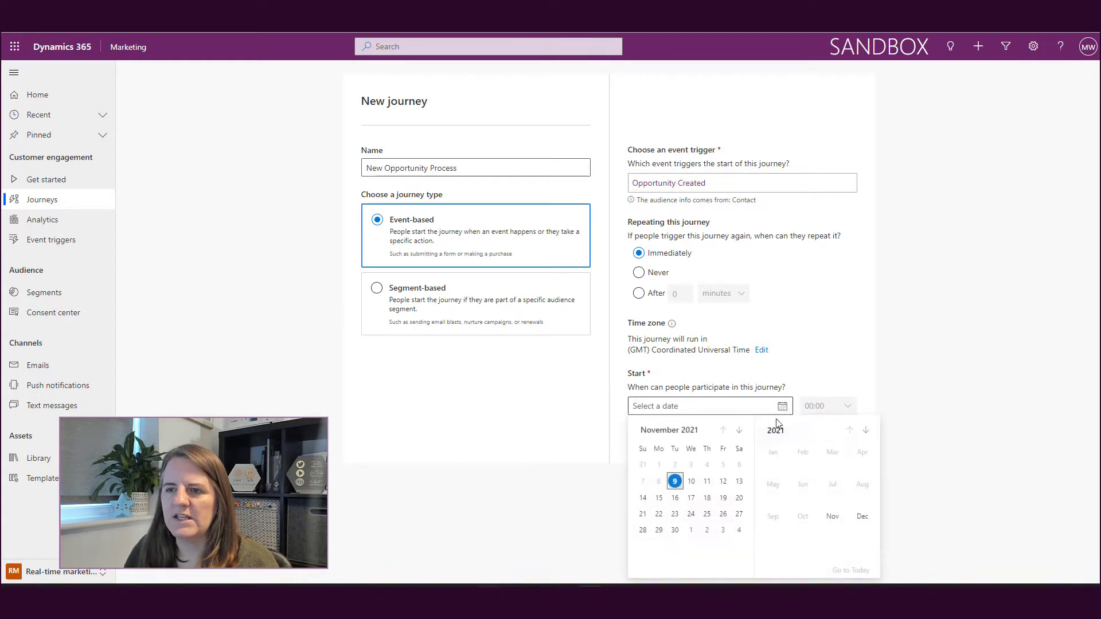
pyautogui.click(675, 481)
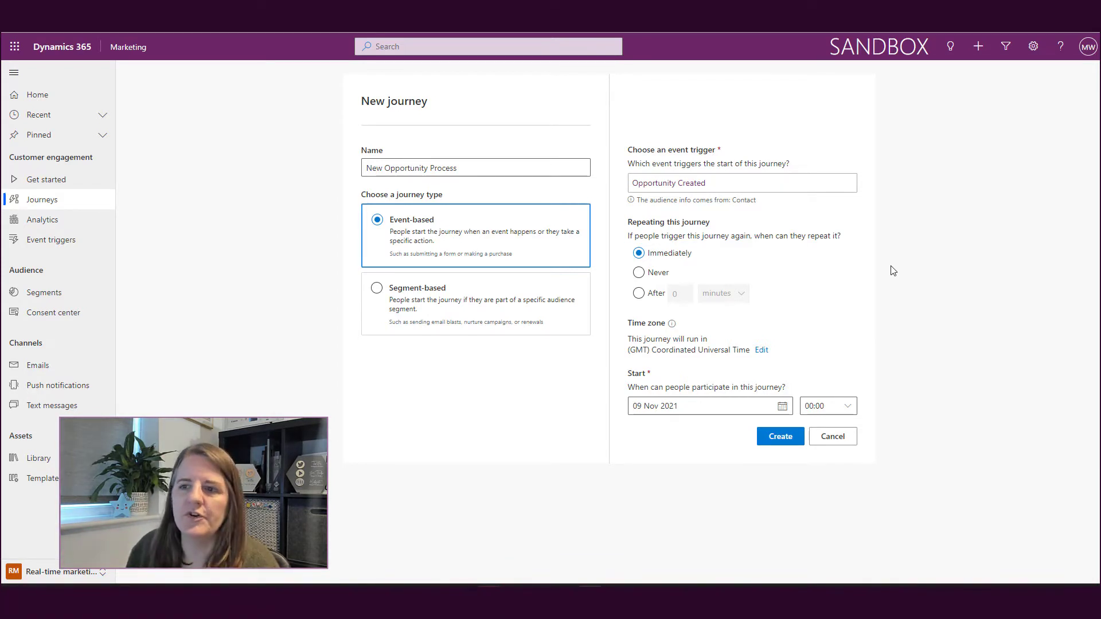
pyautogui.click(795, 433)
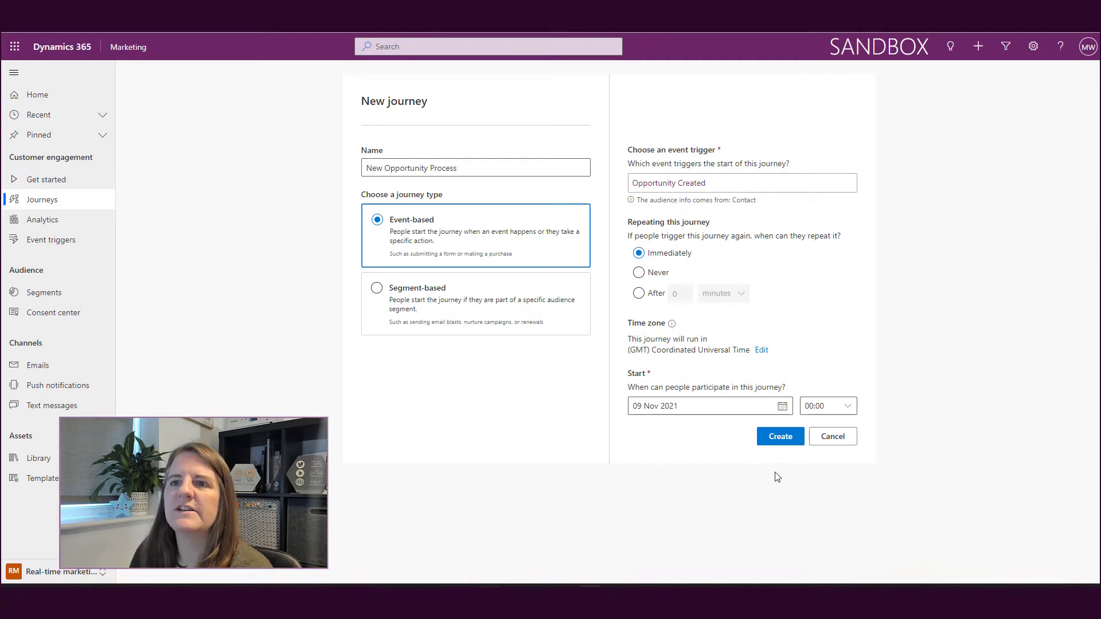
# Step: Create the New Opportunity Process journey and add a step after the Opportunity Created trigger
pyautogui.click(780, 442)
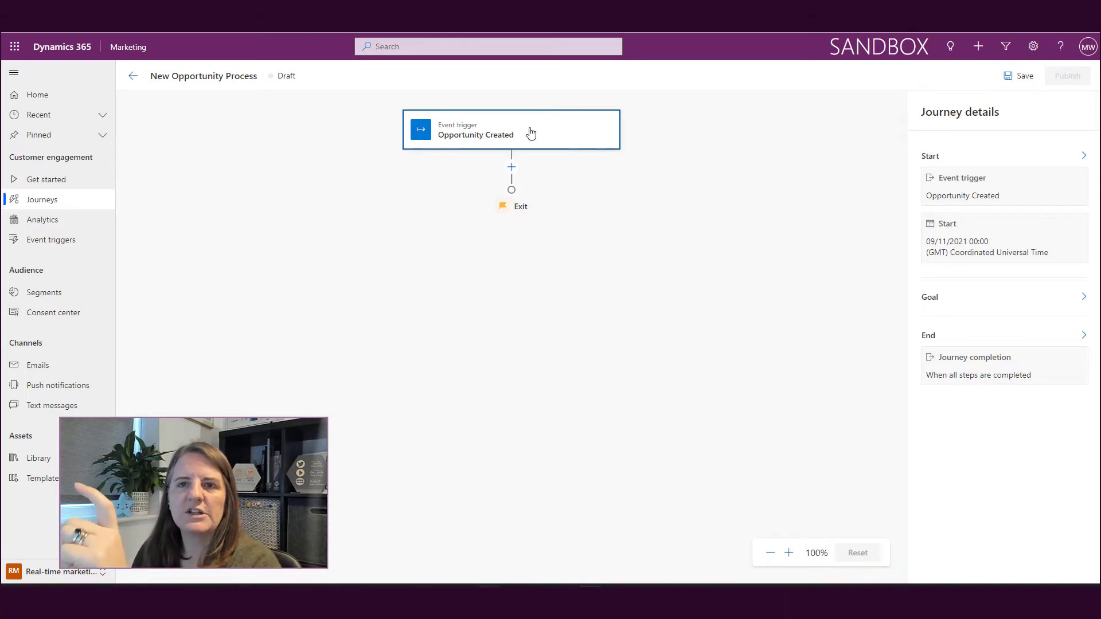
pyautogui.click(512, 167)
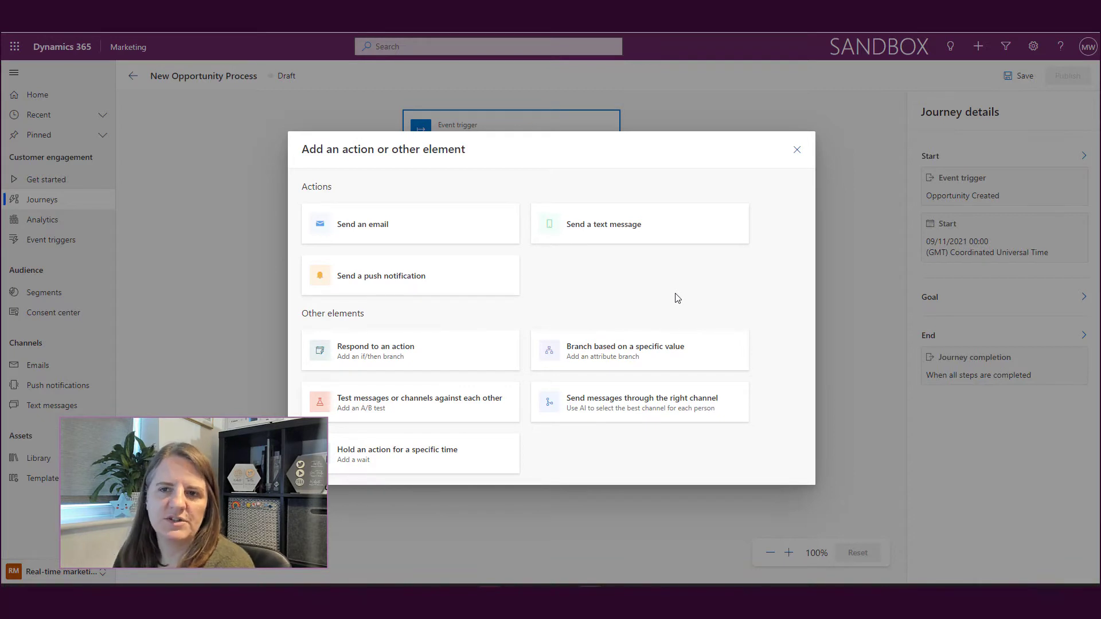
# Step: Add a Send an email step using Email 1, with Send to kept as Email
pyautogui.click(425, 230)
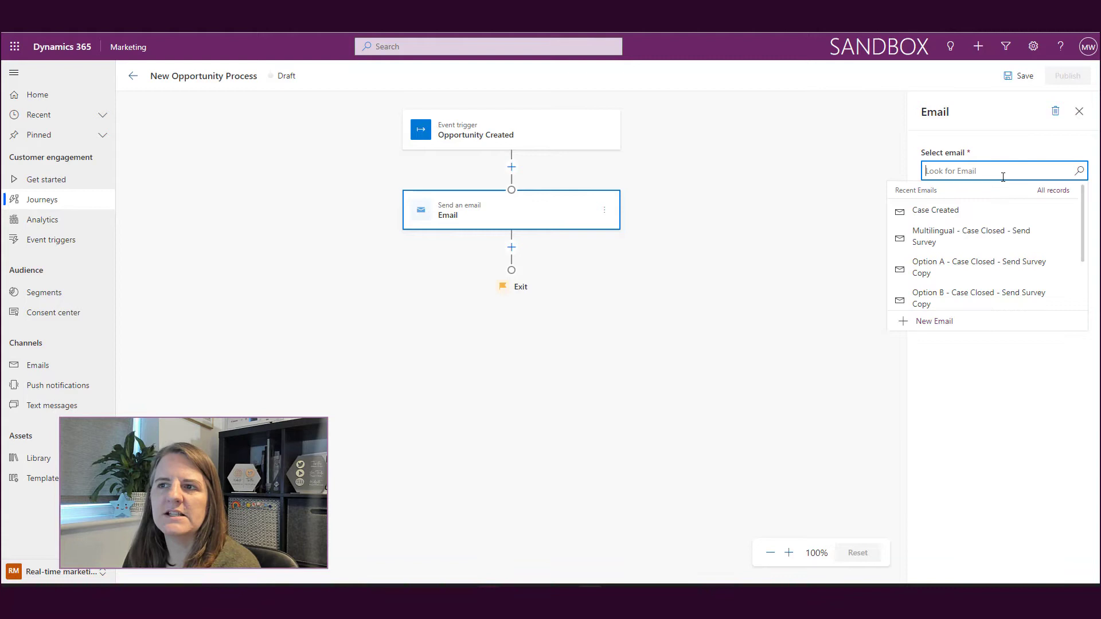
pyautogui.press('Return')
pyautogui.scroll(-2, 1033, 270)
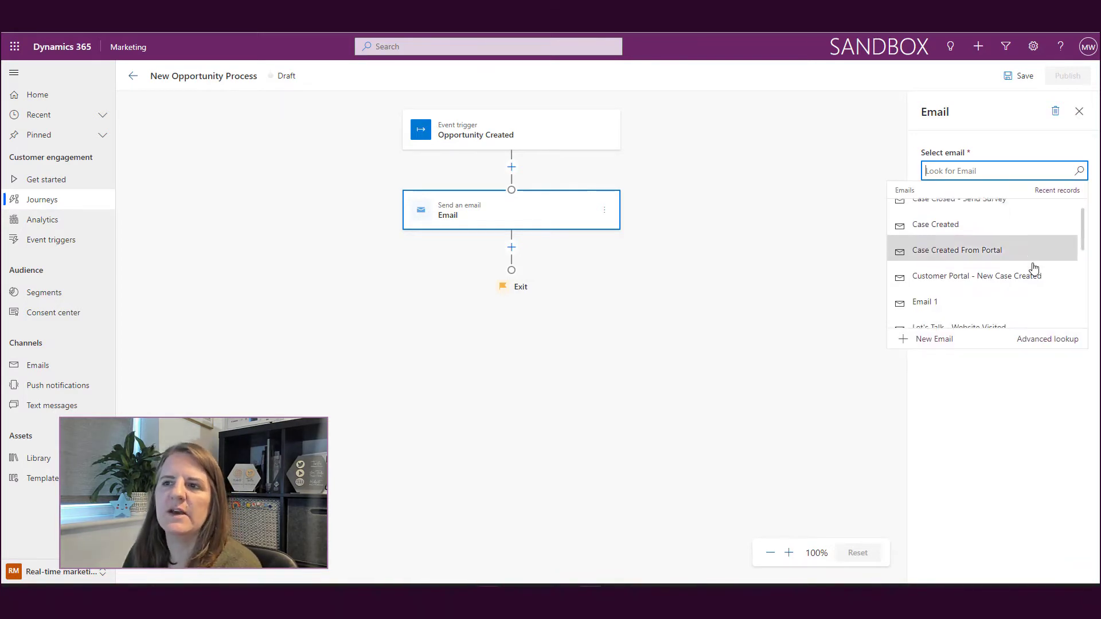
pyautogui.scroll(-1, 1033, 268)
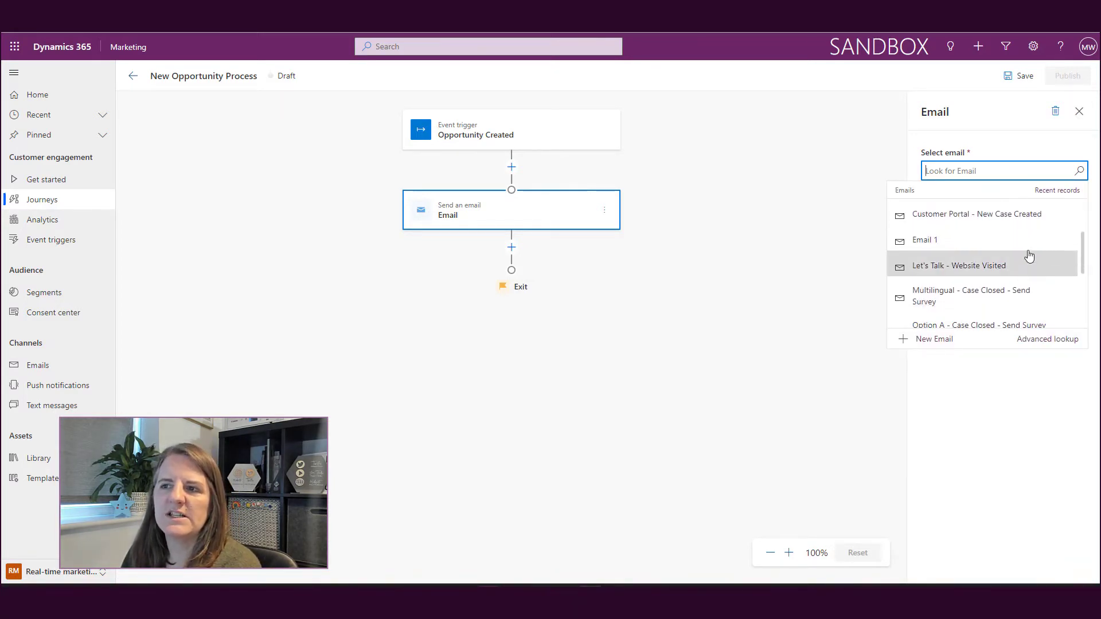
pyautogui.scroll(1, 1038, 262)
pyautogui.click(1040, 261)
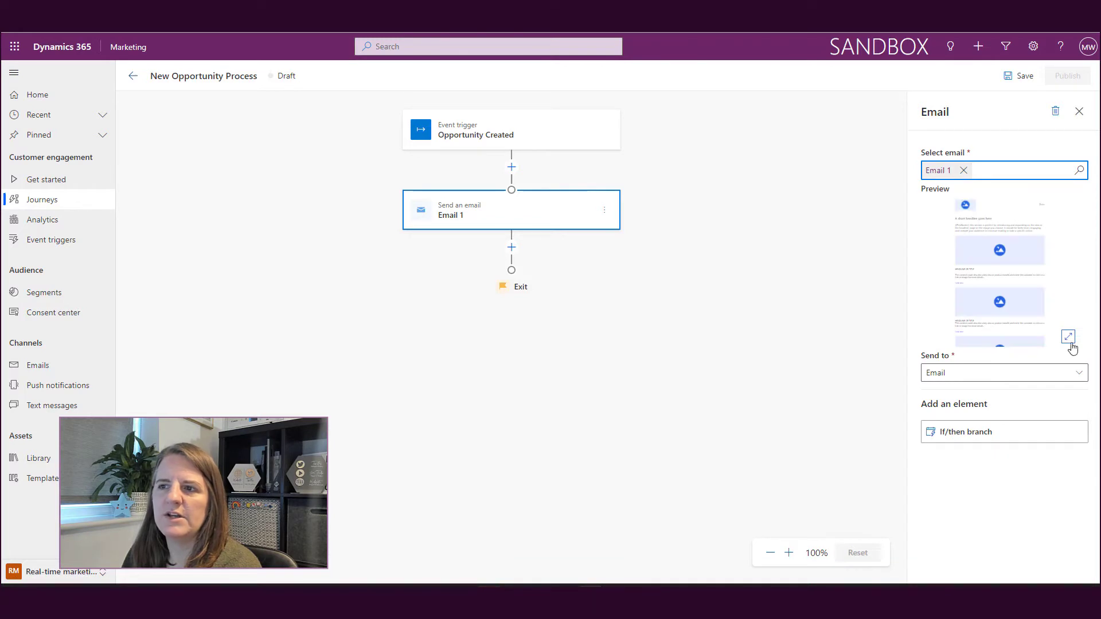
pyautogui.click(1079, 373)
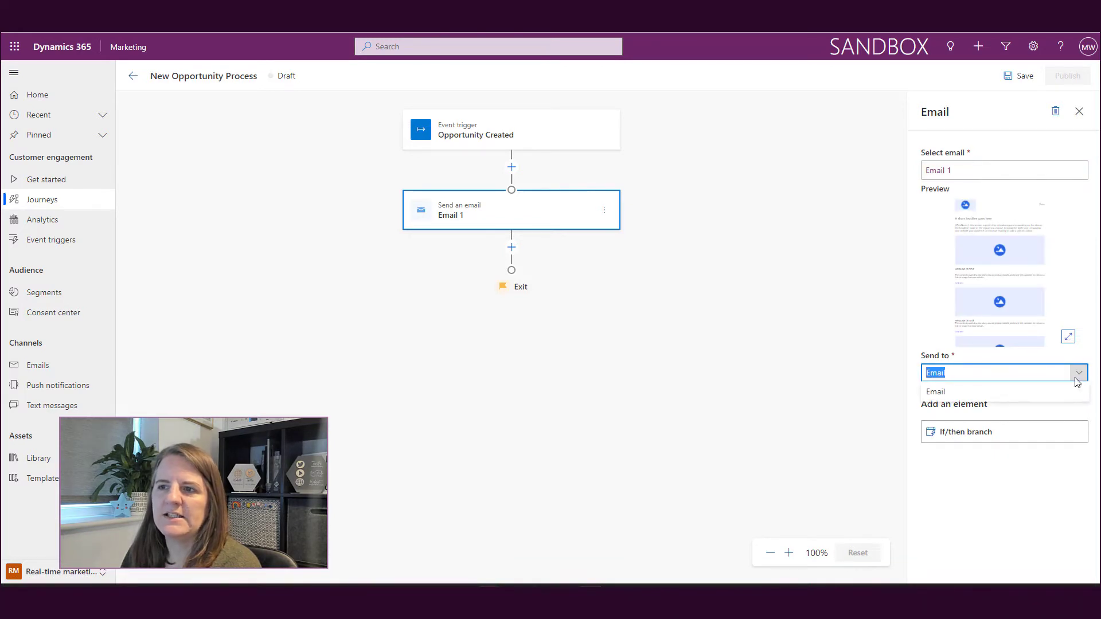
pyautogui.click(952, 393)
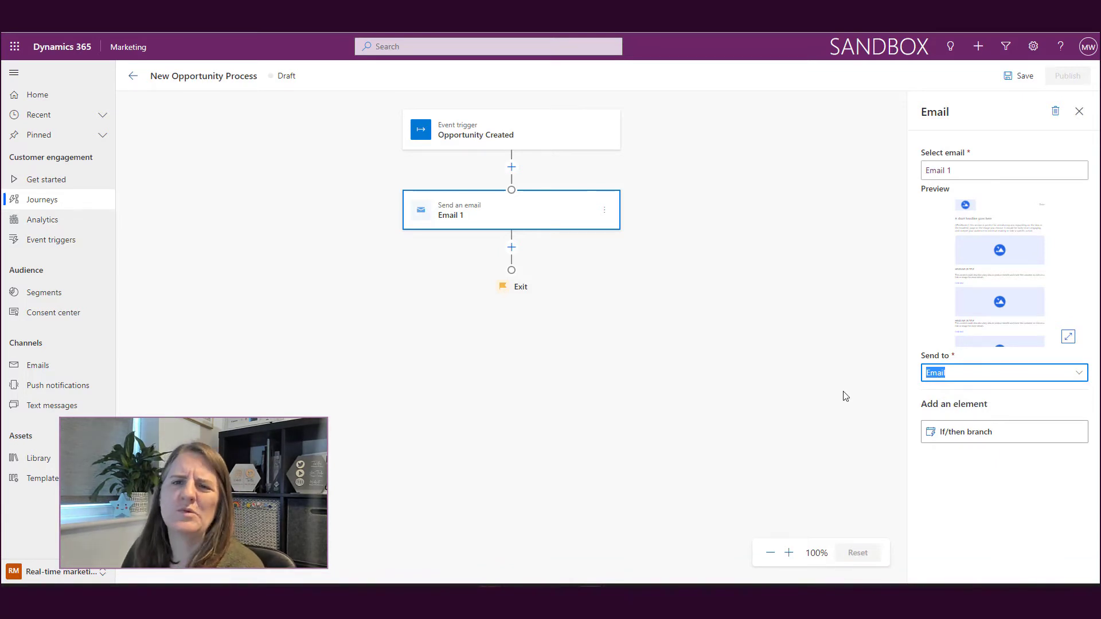
pyautogui.click(748, 349)
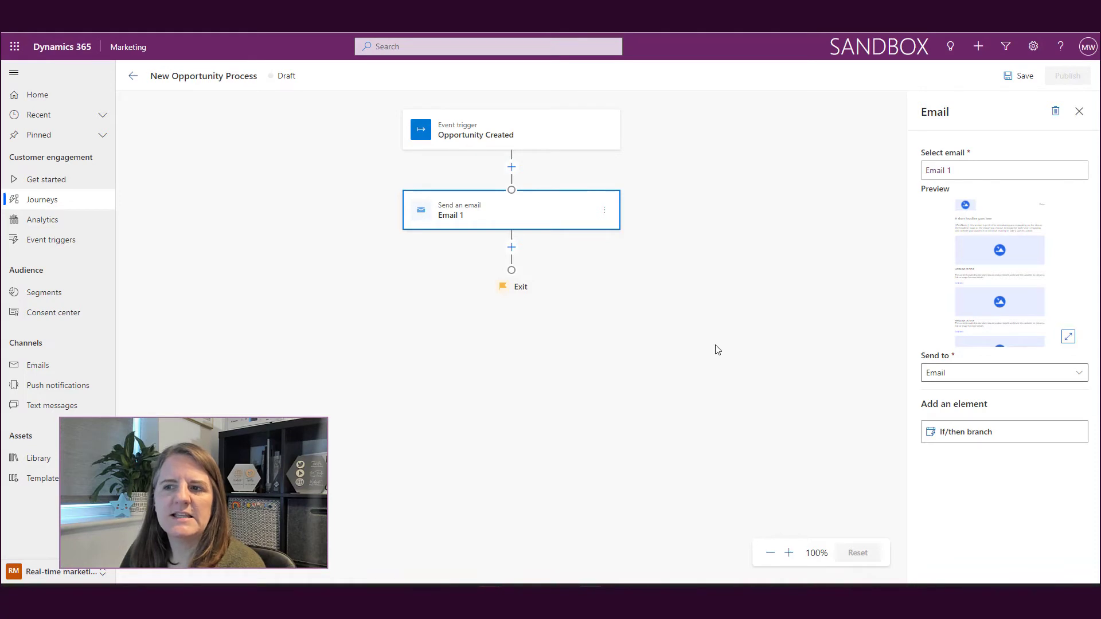
# Step: Add an If/then branch waiting up to 3 days for an Email Link Clicked on Button text
pyautogui.click(998, 435)
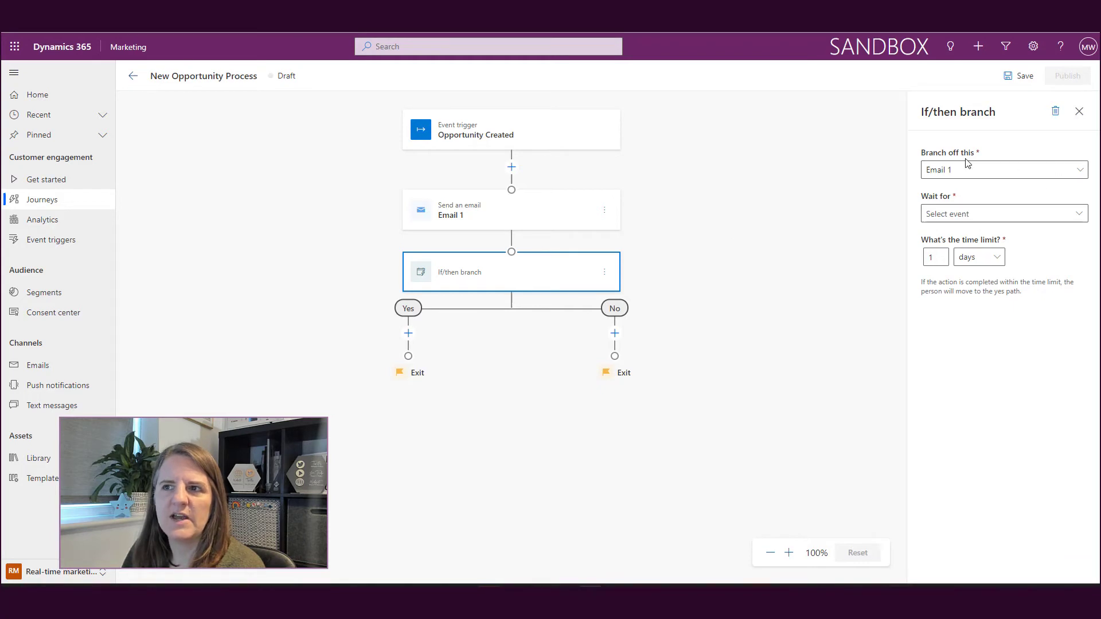
pyautogui.click(1071, 214)
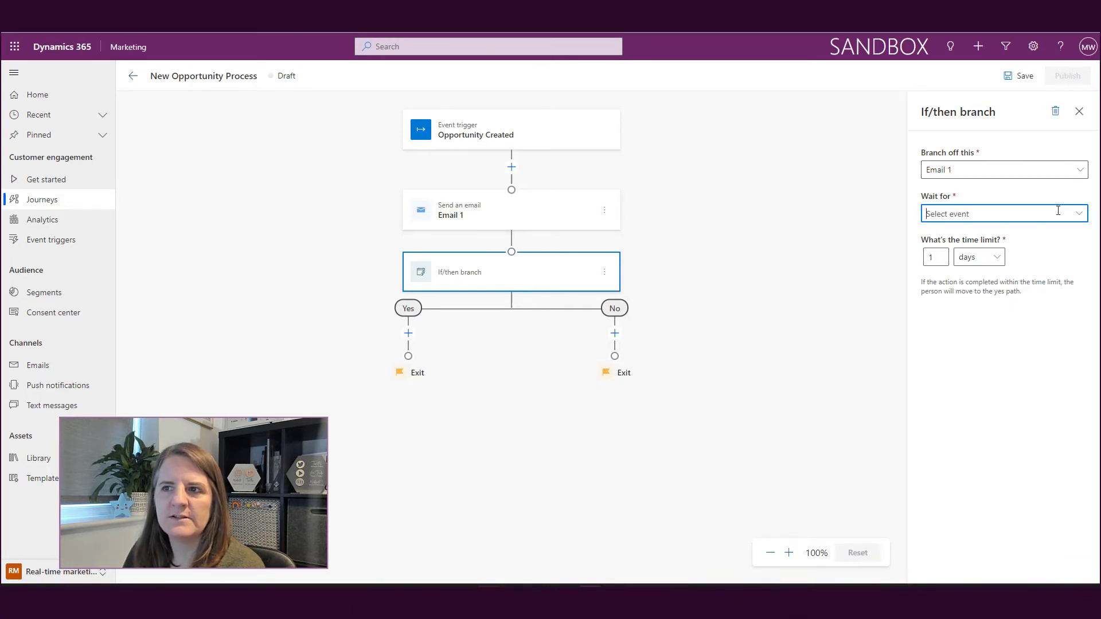
pyautogui.click(1079, 214)
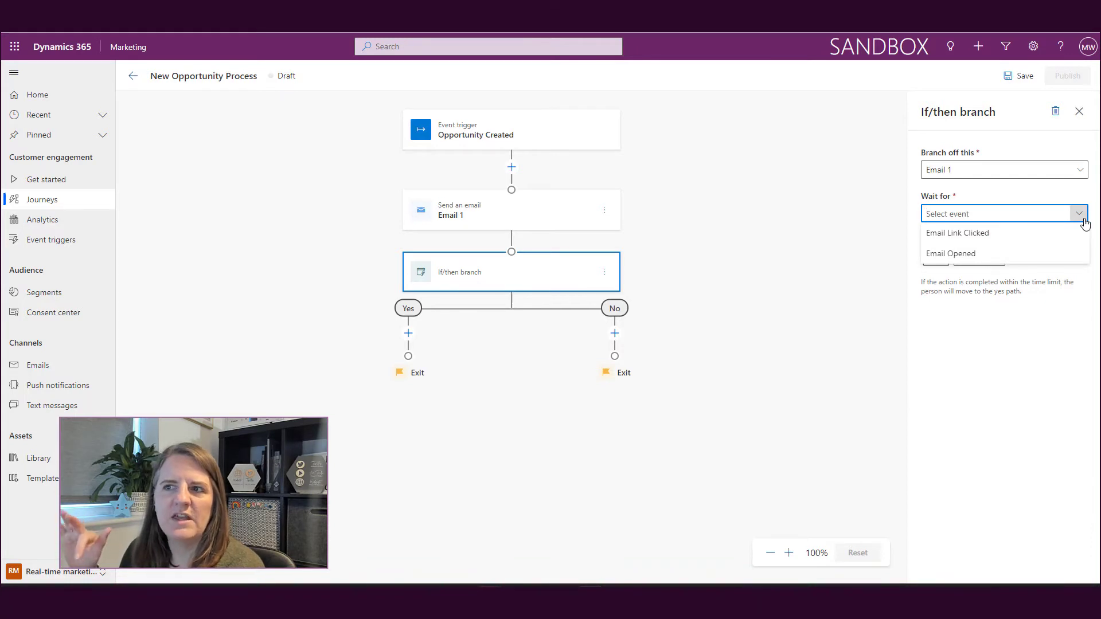
pyautogui.click(1048, 233)
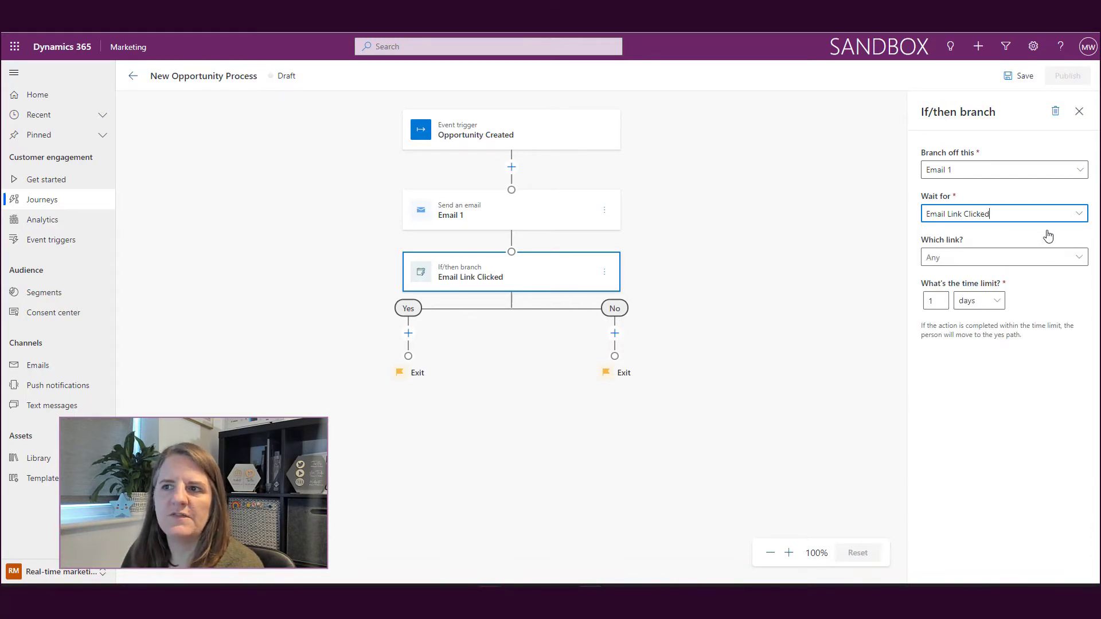
pyautogui.click(1083, 258)
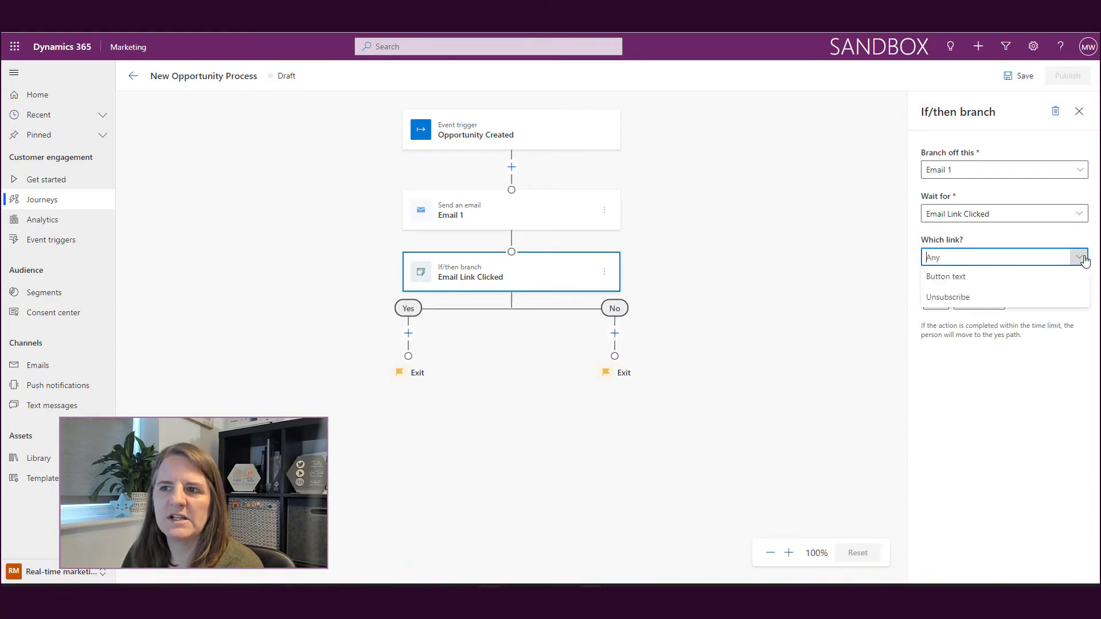
pyautogui.click(1033, 284)
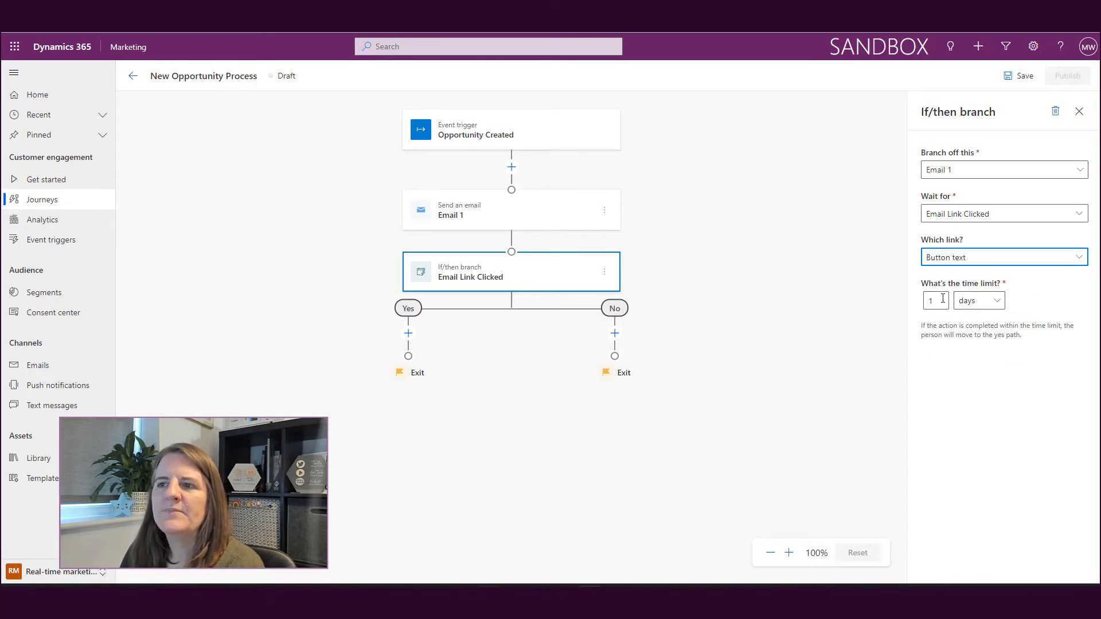
pyautogui.click(997, 300)
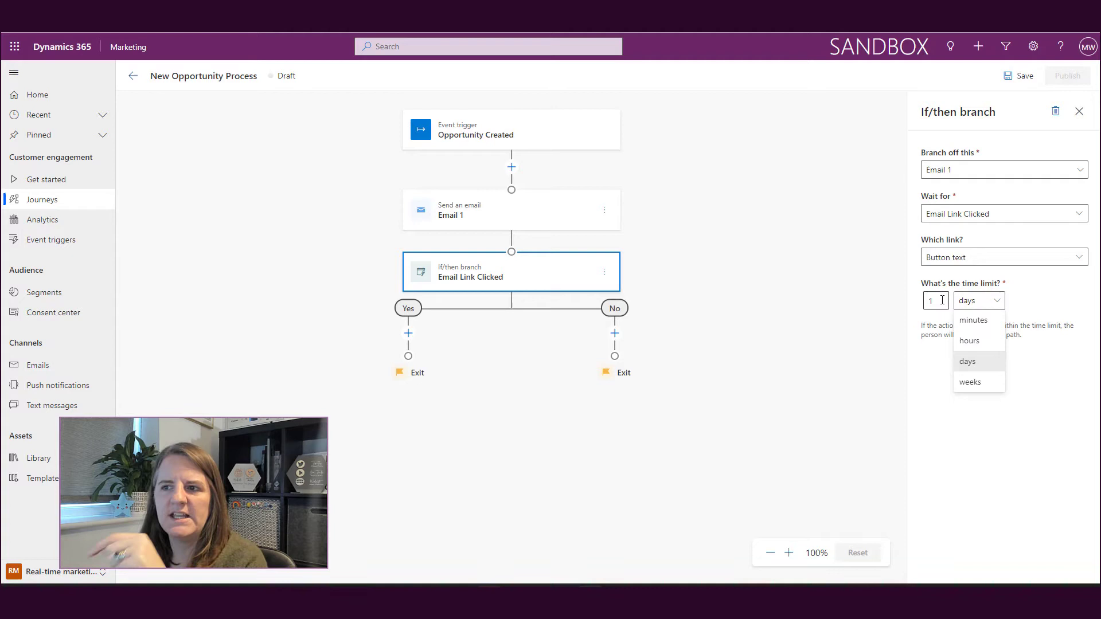
pyautogui.click(943, 299)
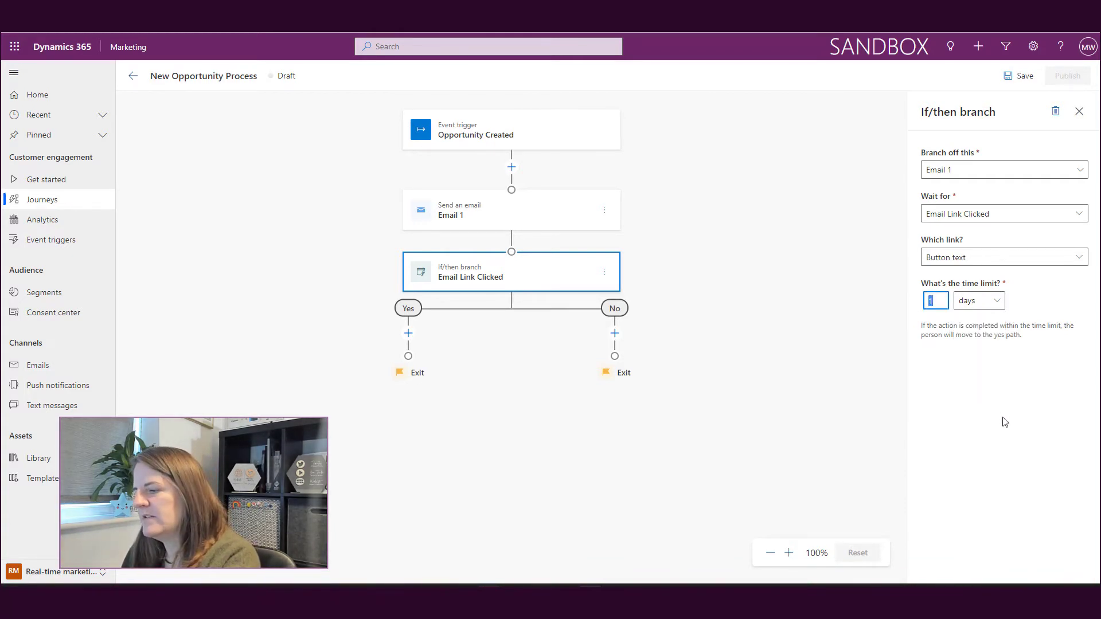
pyautogui.click(652, 411)
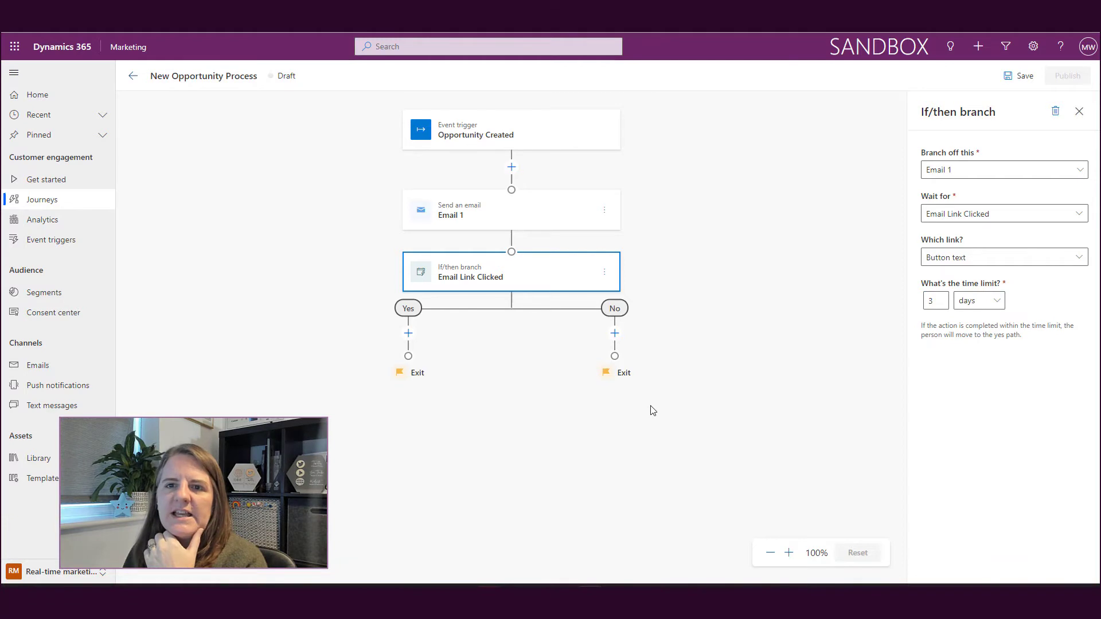
# Step: Add a Send an email step with Email 1 on the No path, then an If/then branch after it
pyautogui.click(615, 333)
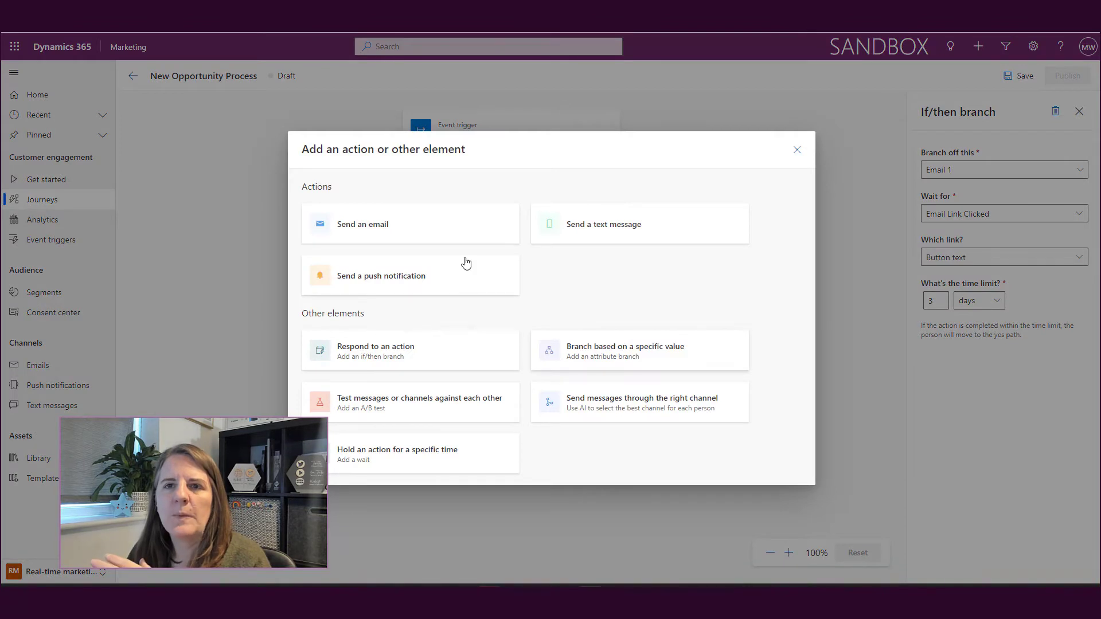
pyautogui.click(433, 244)
pyautogui.click(969, 170)
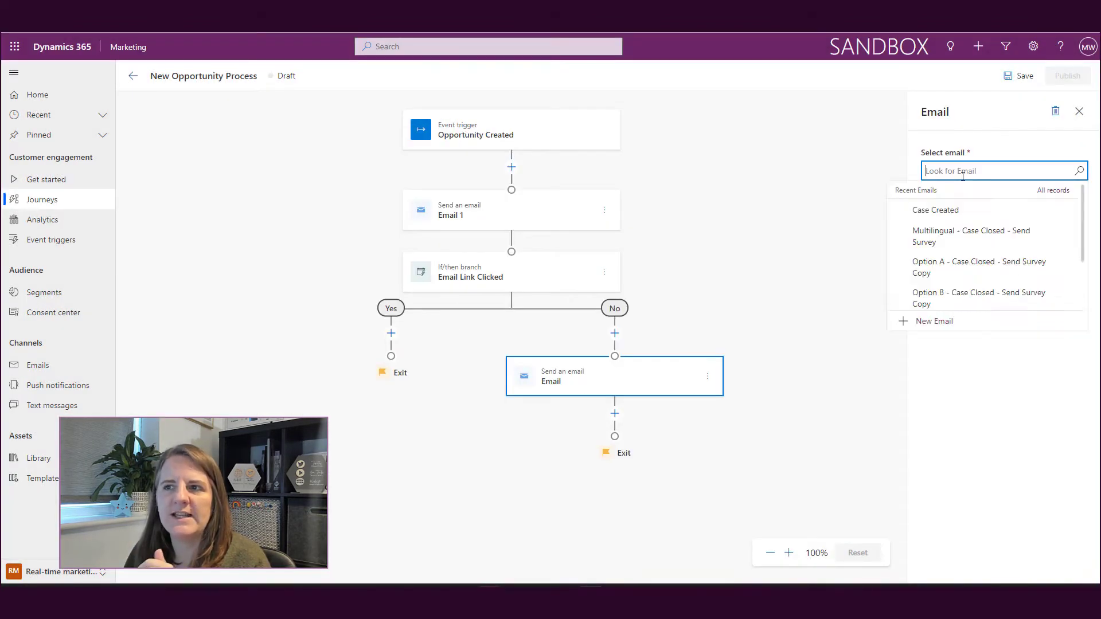
pyautogui.click(1053, 190)
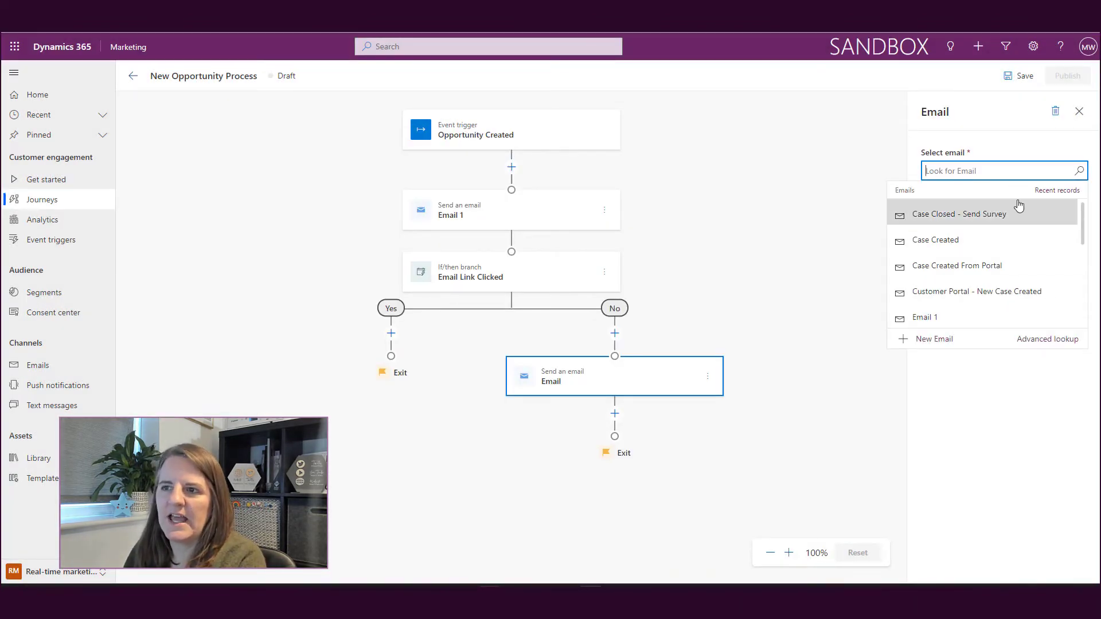
pyautogui.scroll(-3, 1024, 224)
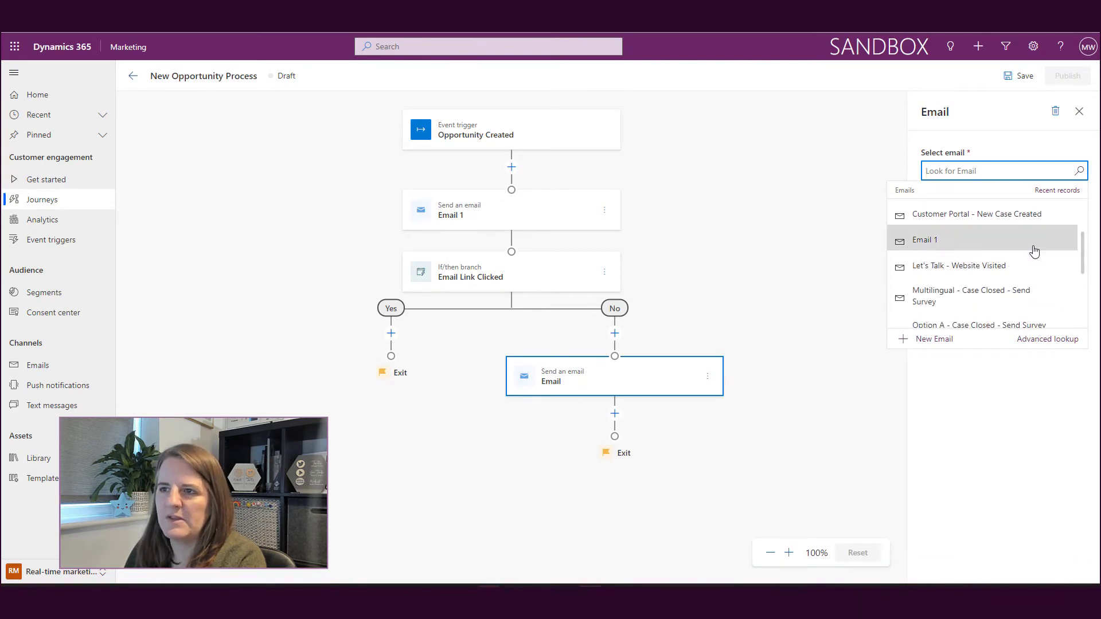
pyautogui.click(1030, 241)
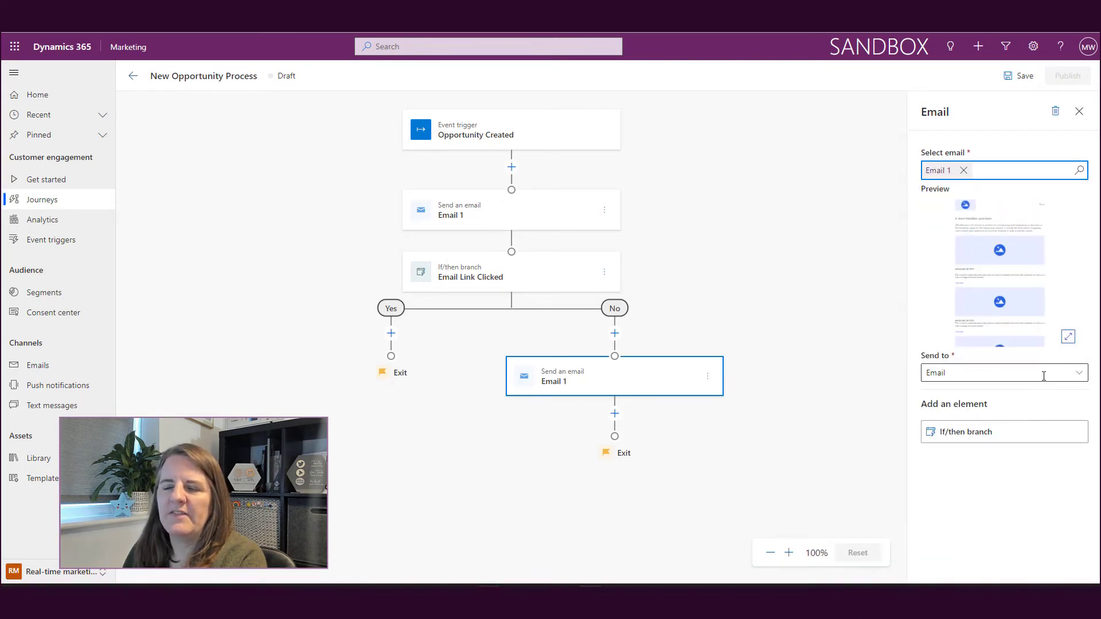
pyautogui.click(772, 431)
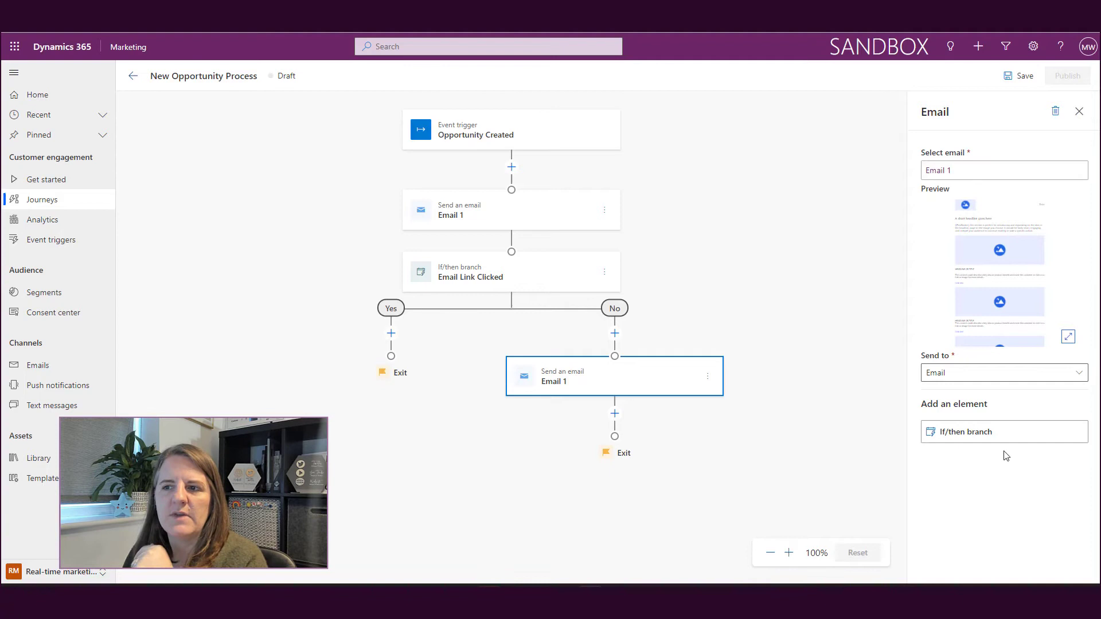
pyautogui.click(978, 433)
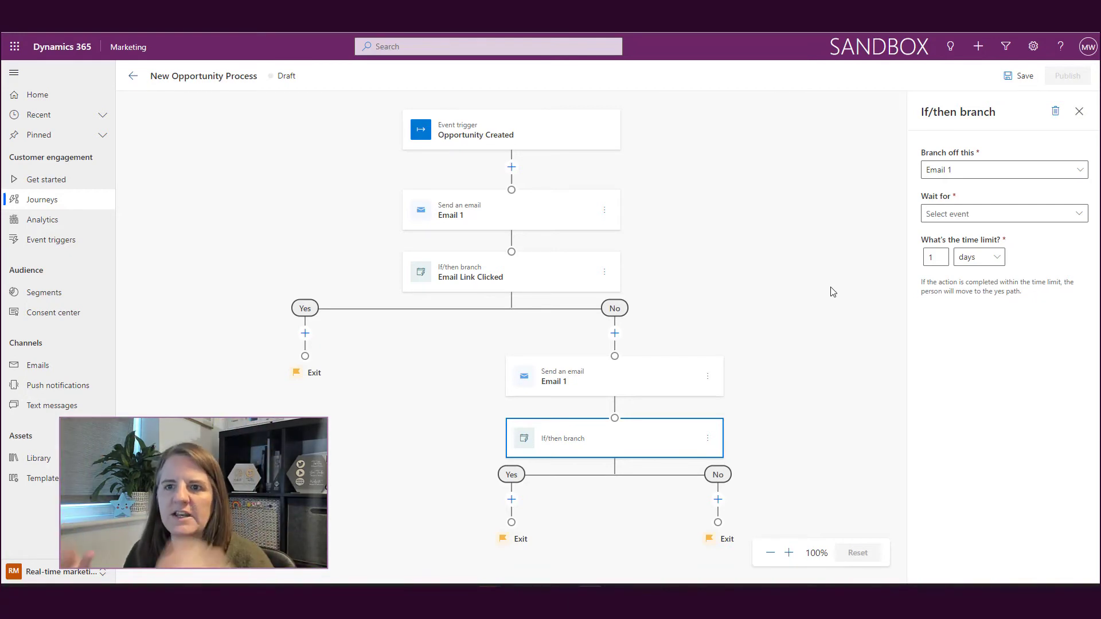
# Step: Add a Wait on the Yes path and try timing it by the Opportunity Created trigger event
pyautogui.click(305, 333)
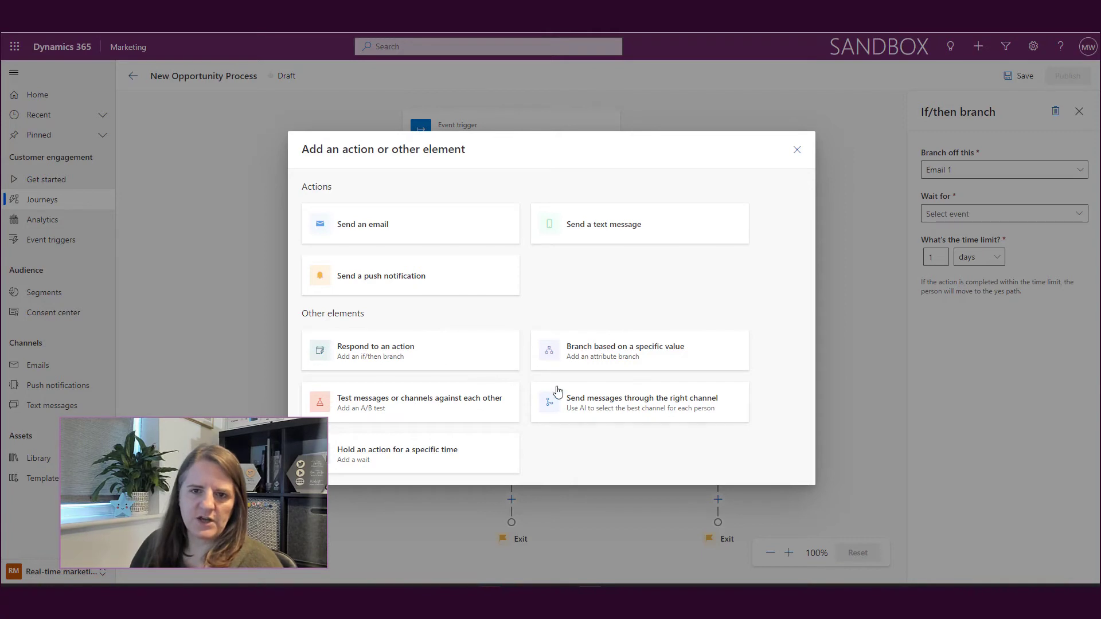
pyautogui.click(408, 459)
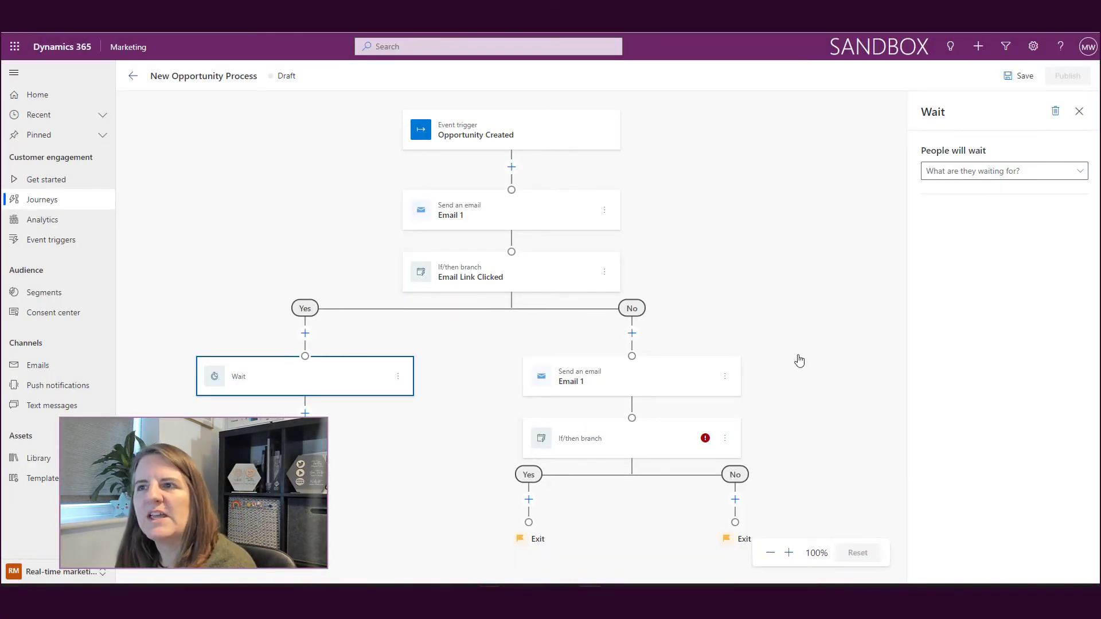
pyautogui.click(1080, 172)
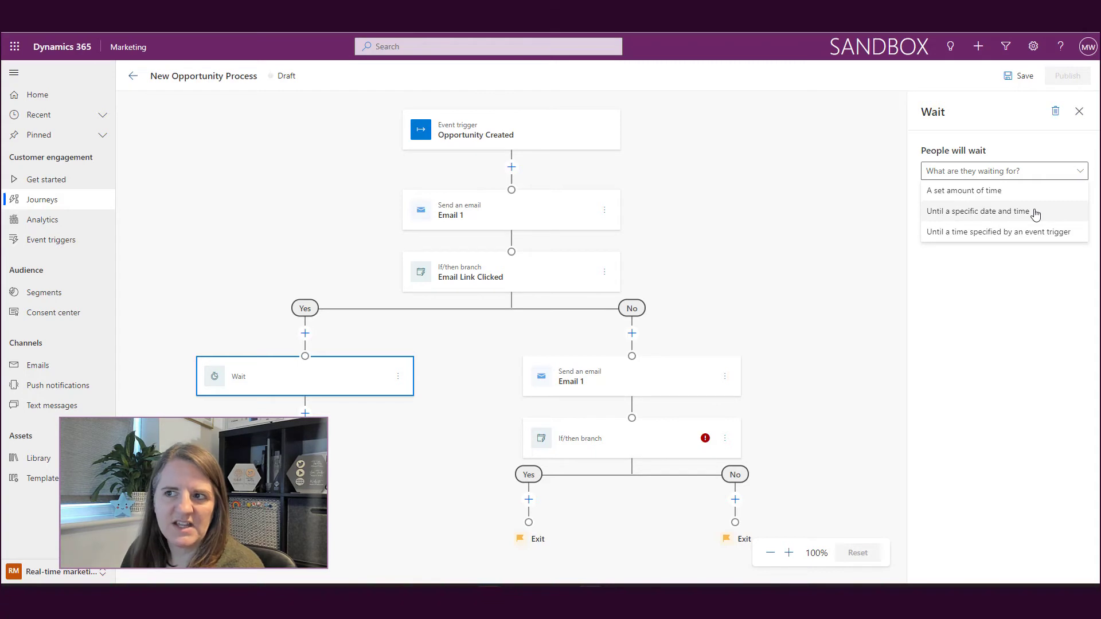
pyautogui.click(1024, 240)
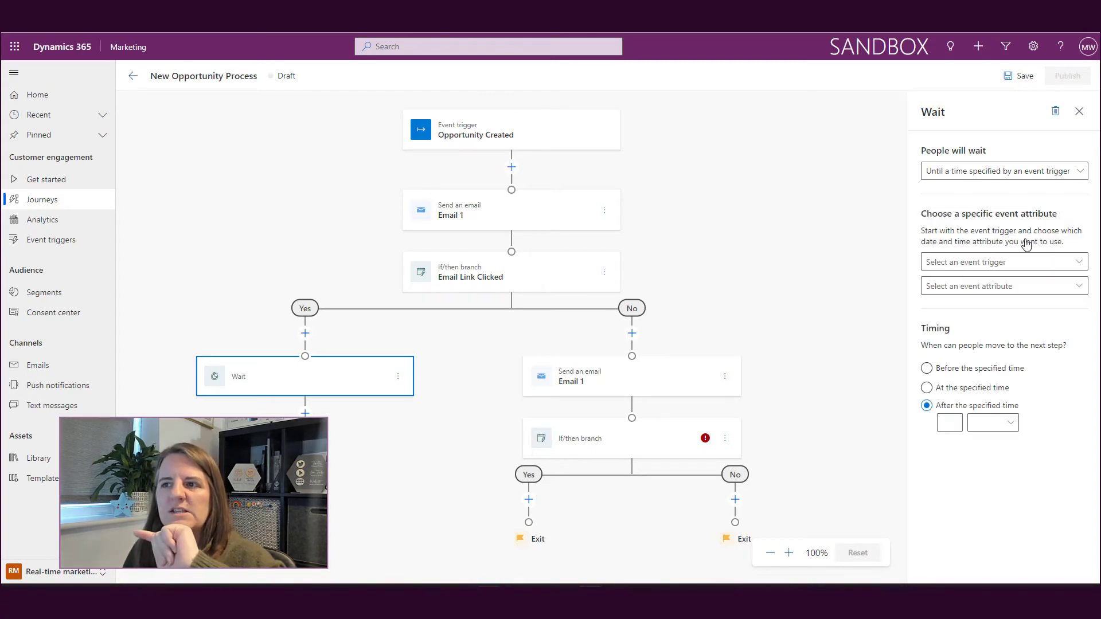
pyautogui.click(1081, 262)
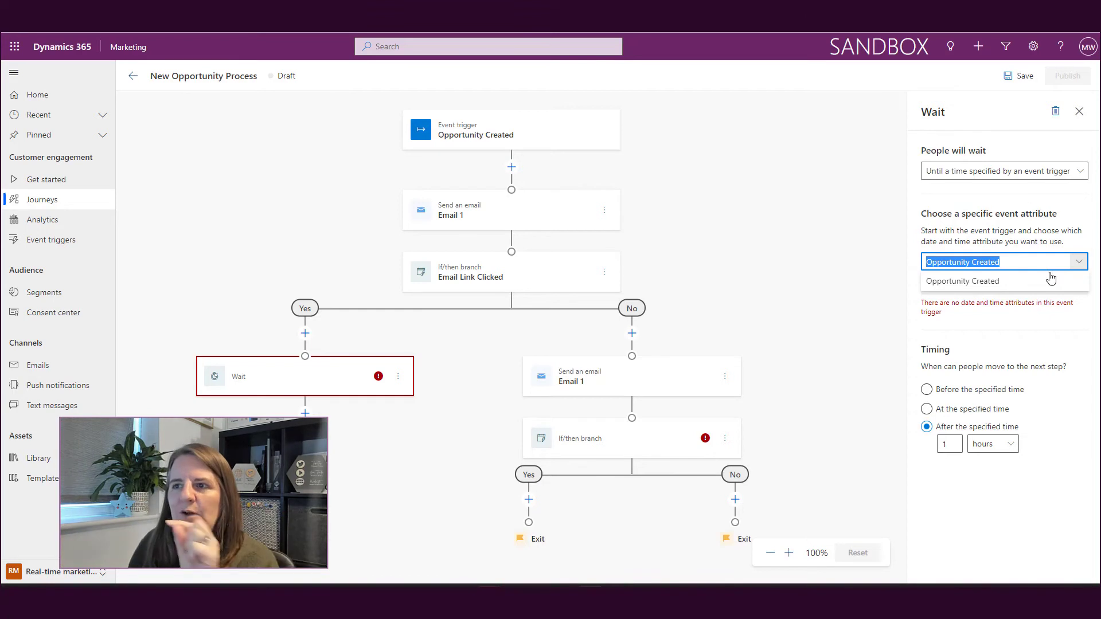
pyautogui.click(991, 281)
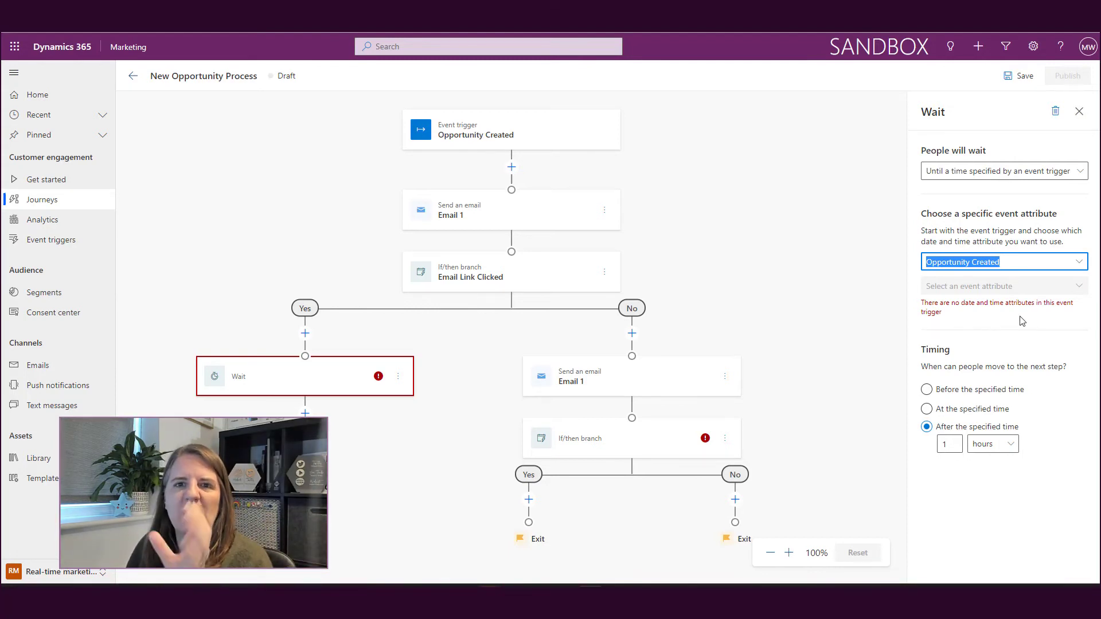
pyautogui.click(1038, 285)
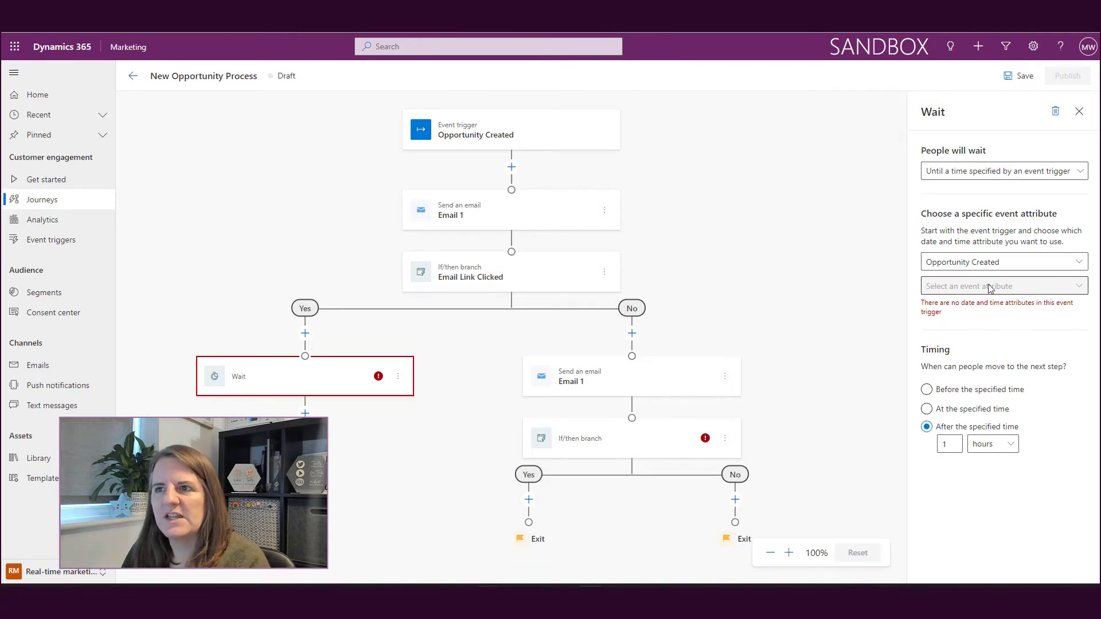
# Step: Switch the wait to a set amount of time of 2 days
pyautogui.click(1039, 175)
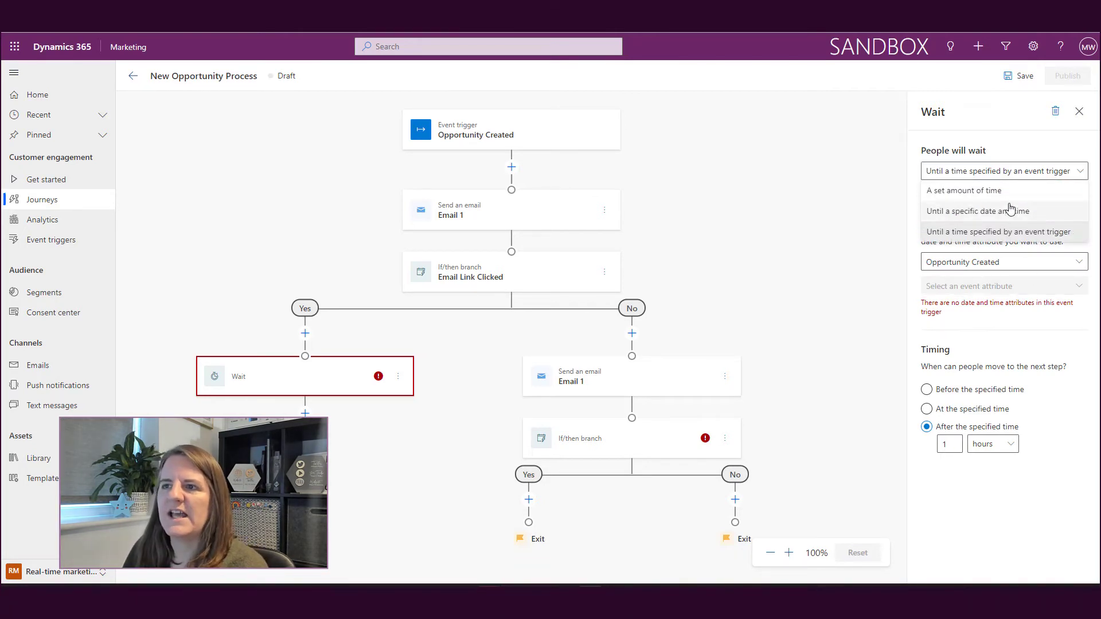
pyautogui.click(996, 186)
pyautogui.click(969, 252)
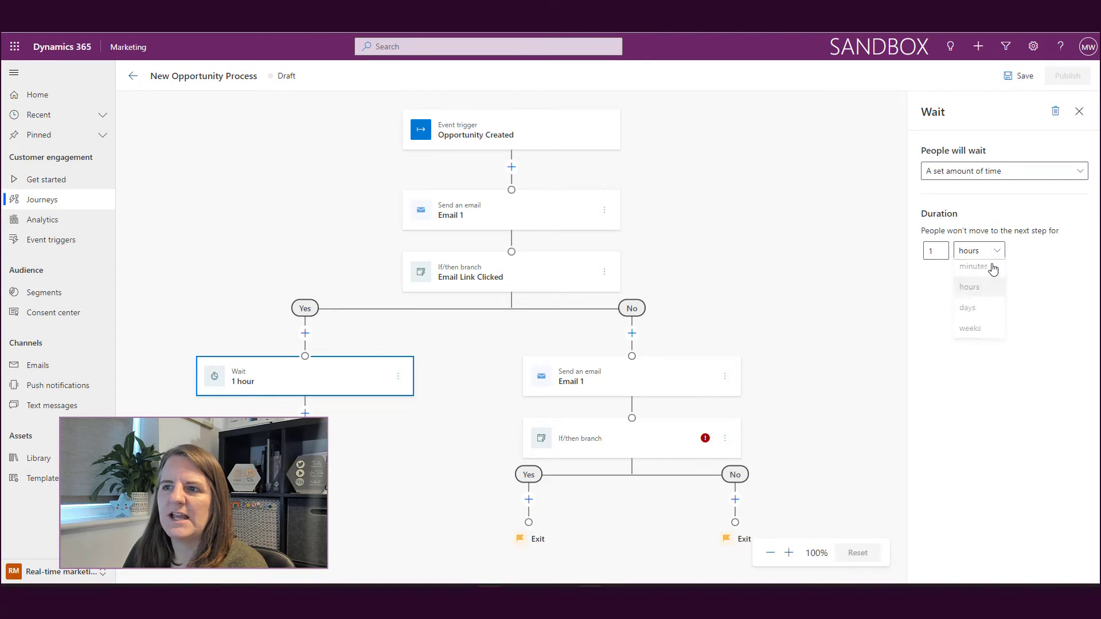
pyautogui.click(982, 312)
pyautogui.doubleClick(935, 255)
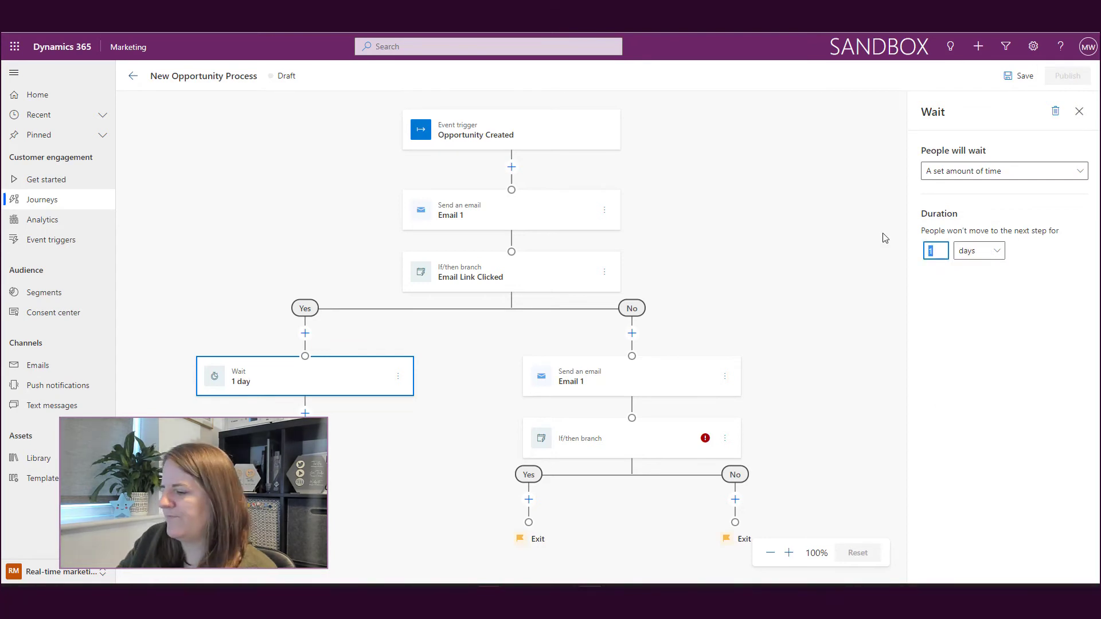
pyautogui.write('2')
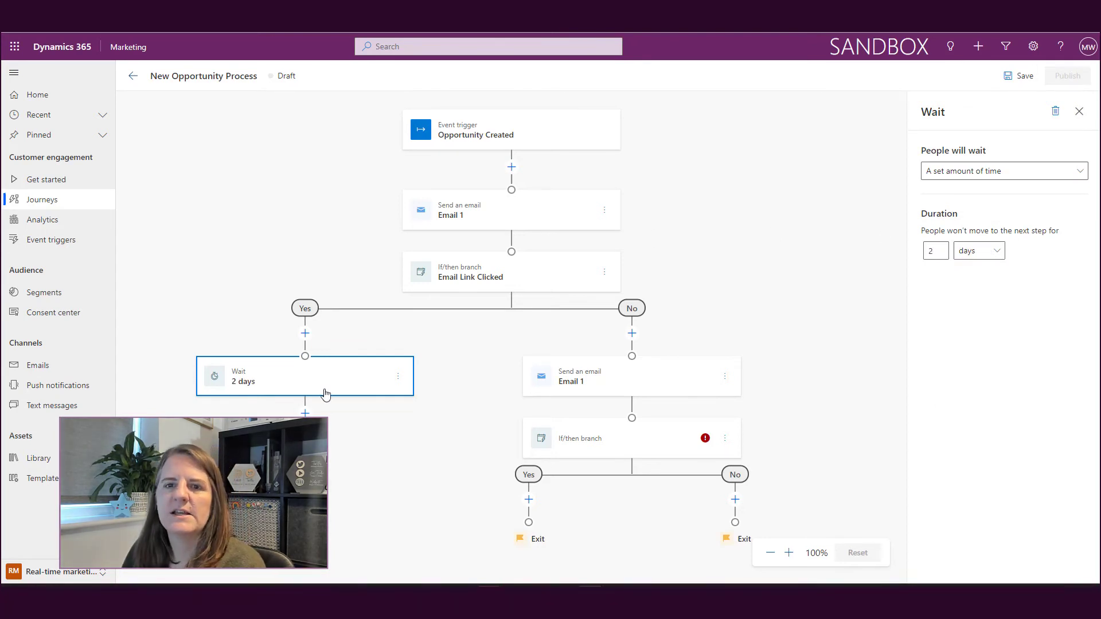
pyautogui.click(305, 413)
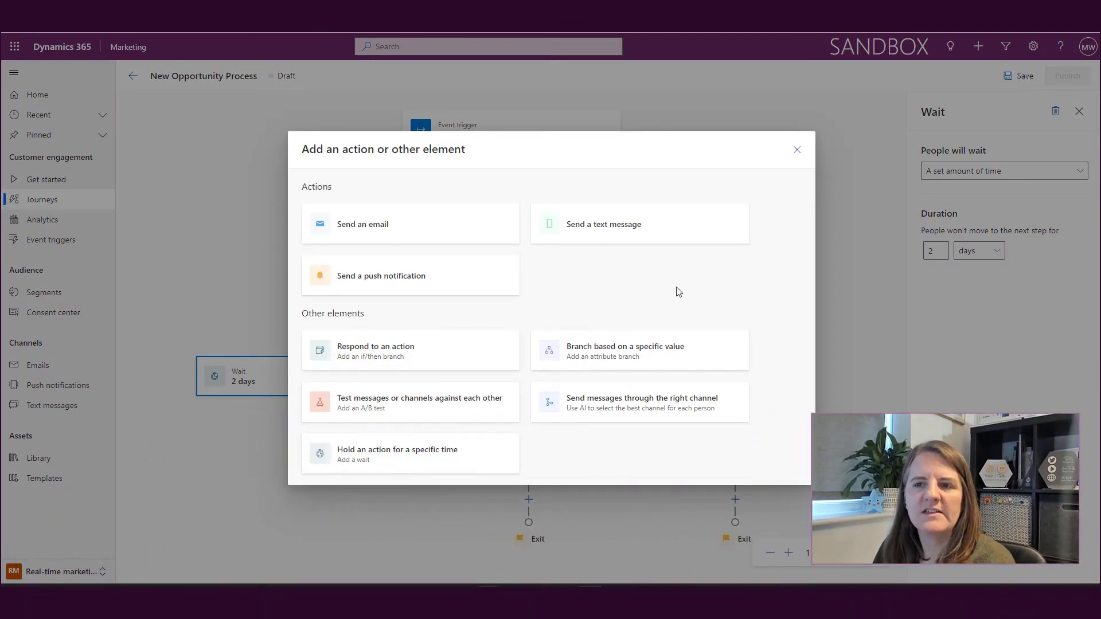
# Step: Add a channel optimization step choosing between Text message and Email
pyautogui.click(649, 414)
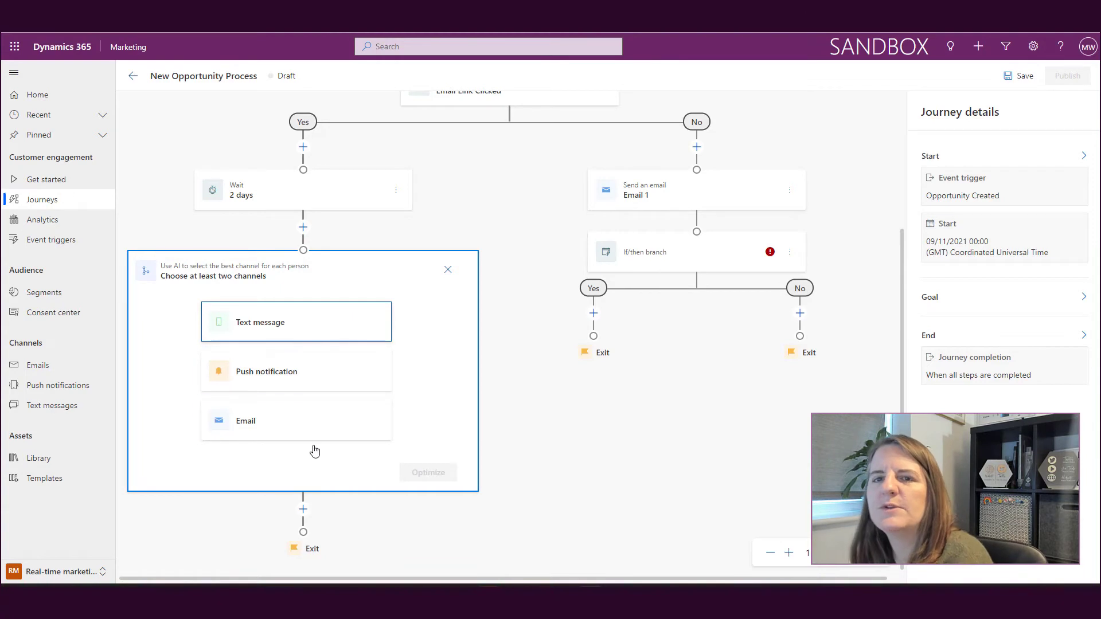
pyautogui.click(330, 421)
pyautogui.click(406, 469)
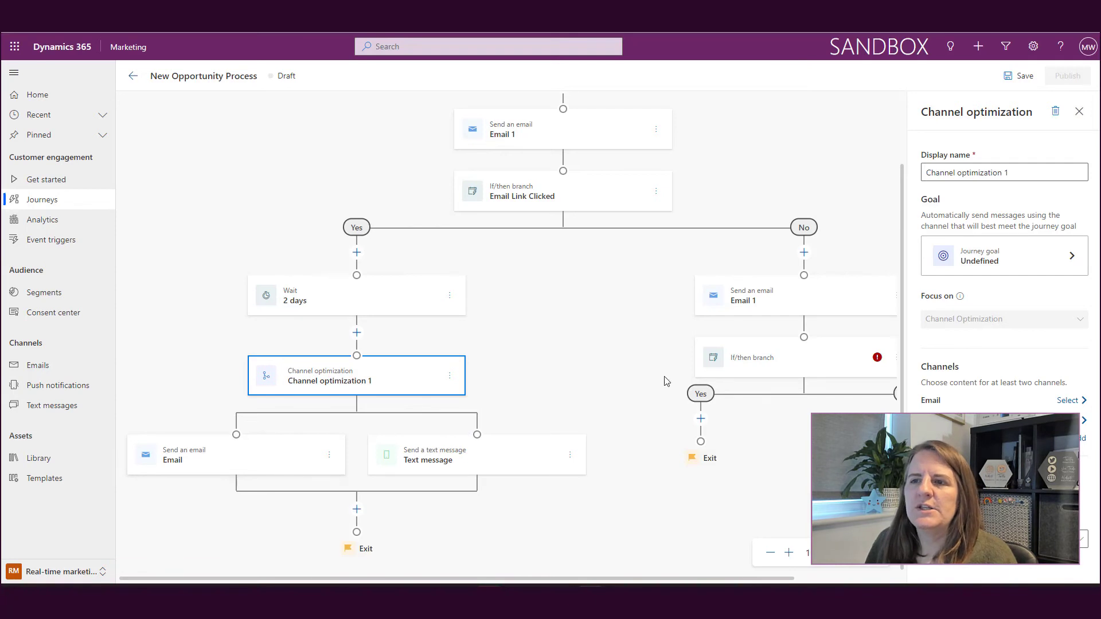
# Step: Save the New Opportunity Process draft, view its journey goal list without choosing, and return to Journeys
pyautogui.click(1019, 77)
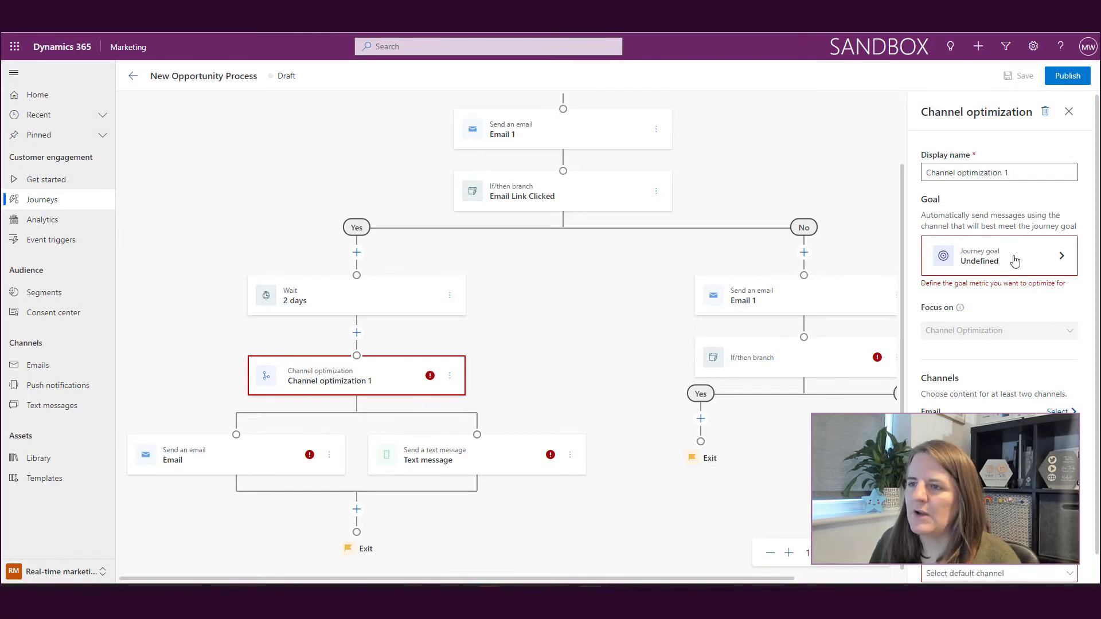
pyautogui.click(1059, 259)
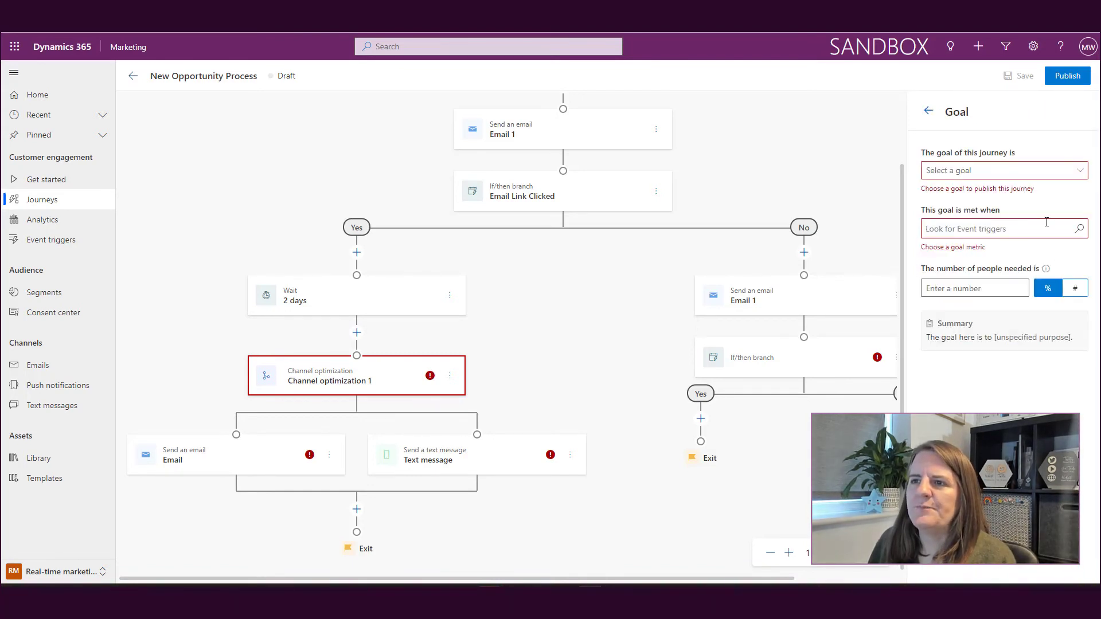
pyautogui.click(1069, 172)
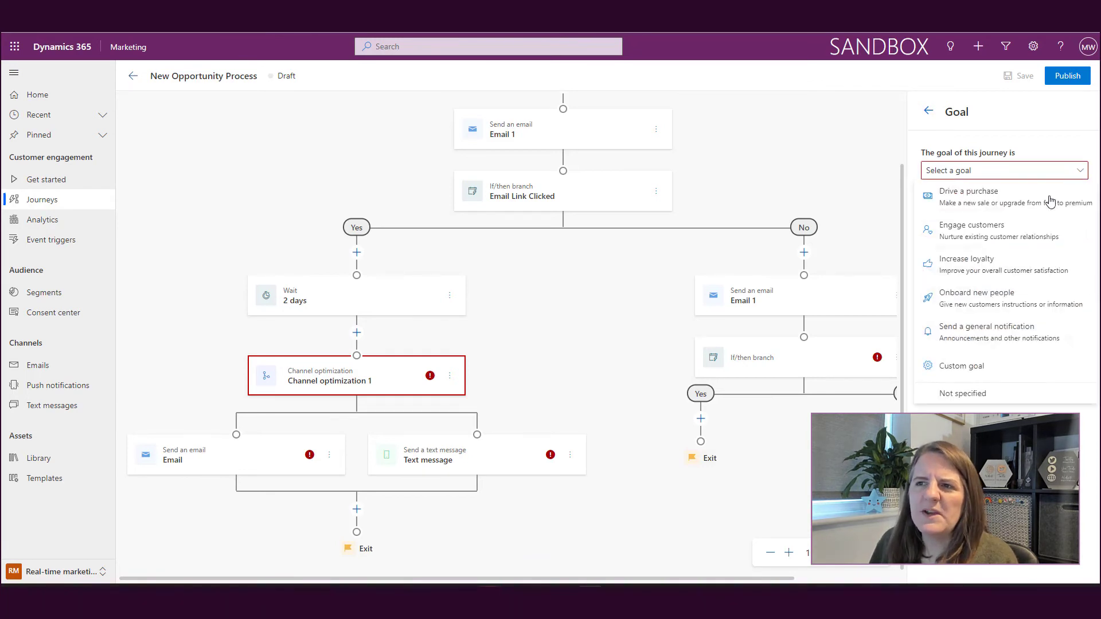
pyautogui.press('Escape')
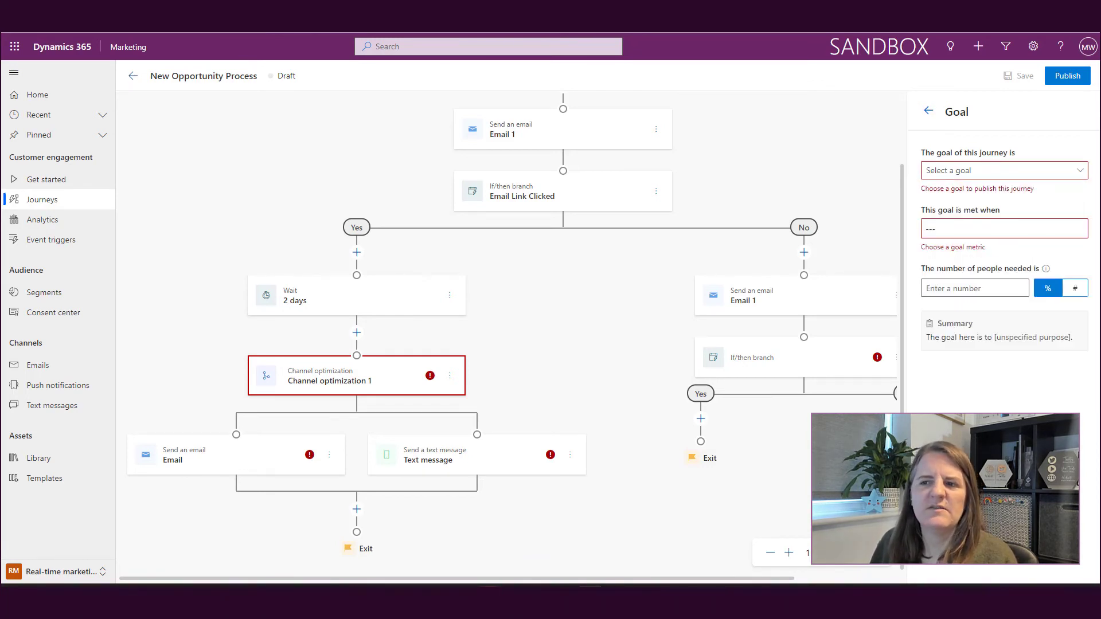
pyautogui.click(80, 201)
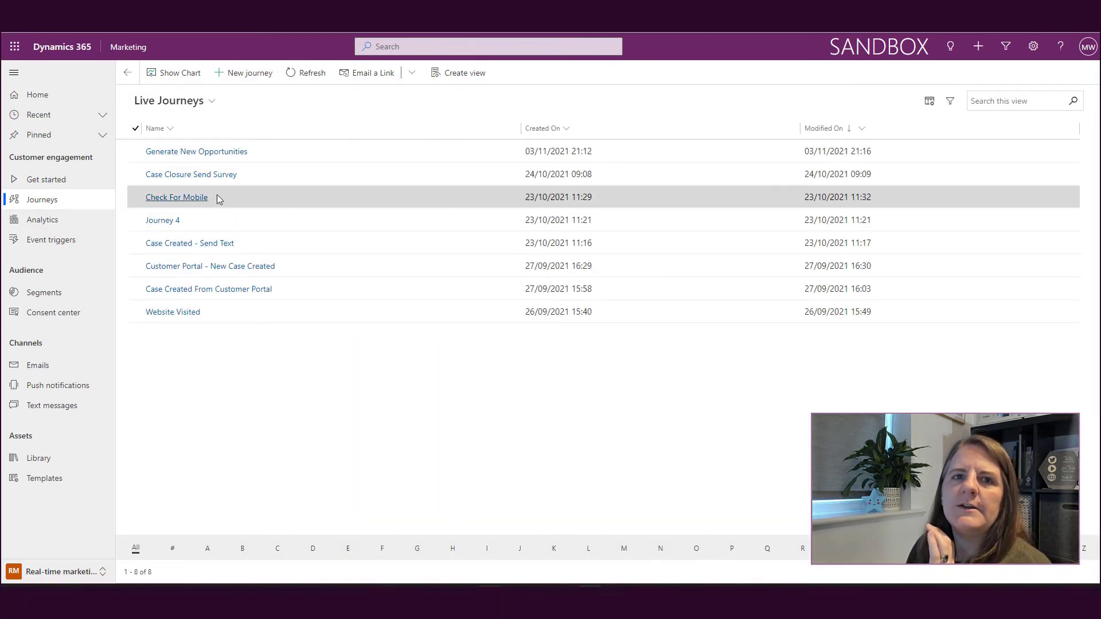
pyautogui.click(232, 158)
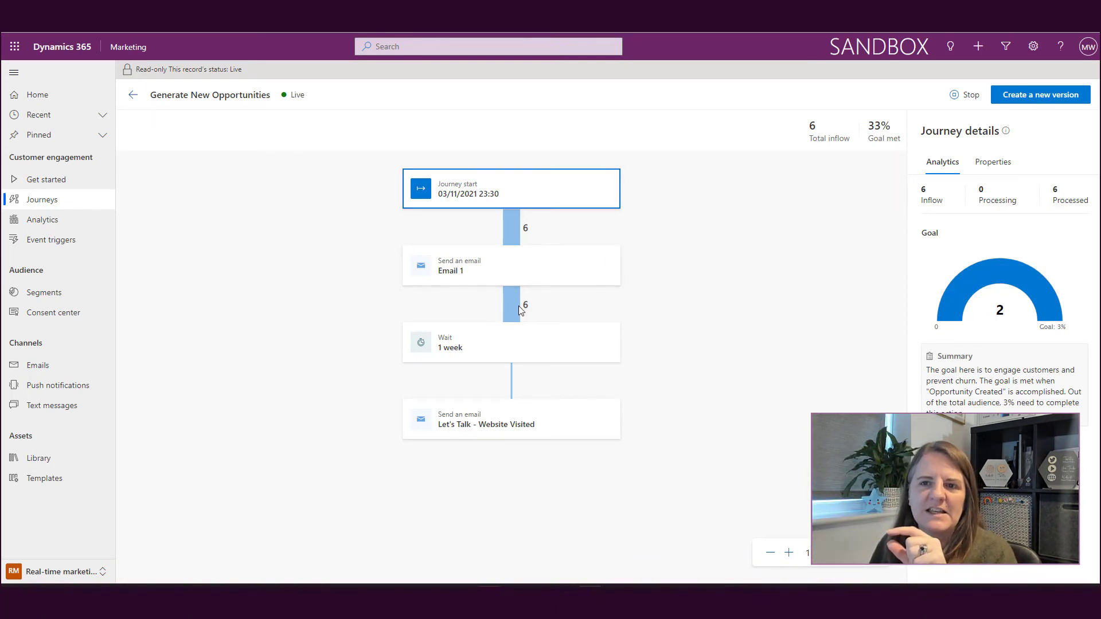
pyautogui.click(509, 354)
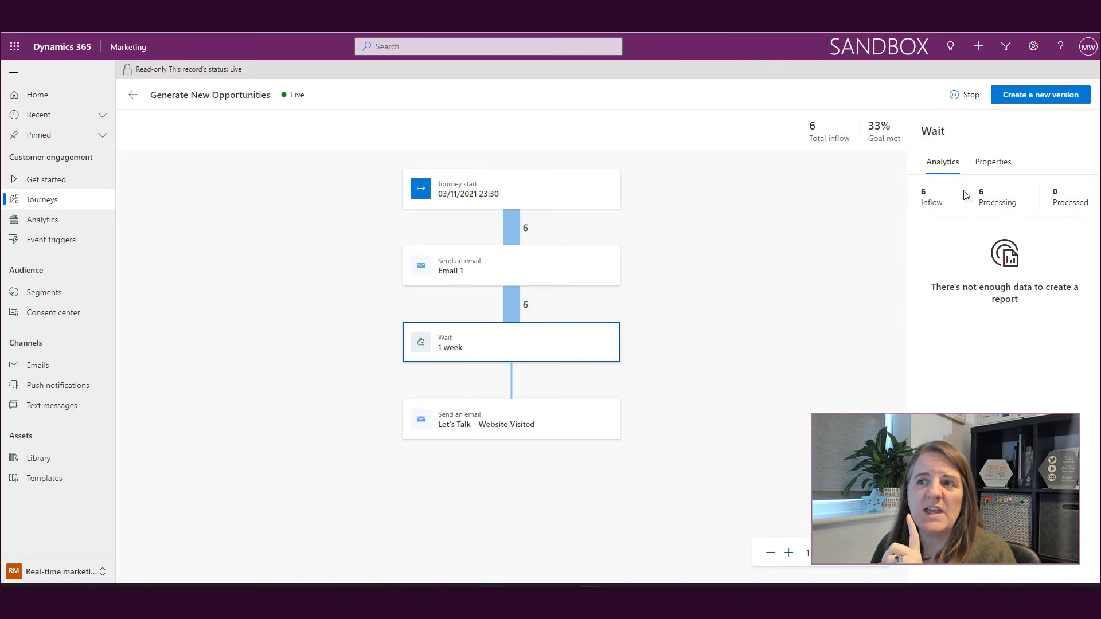
pyautogui.click(482, 423)
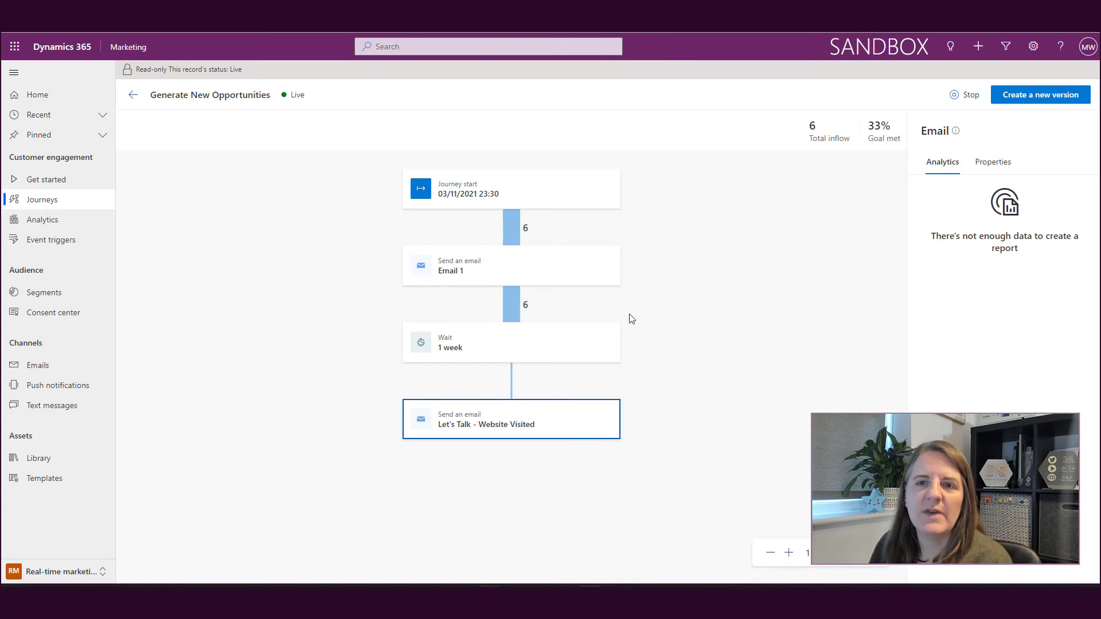
pyautogui.click(466, 270)
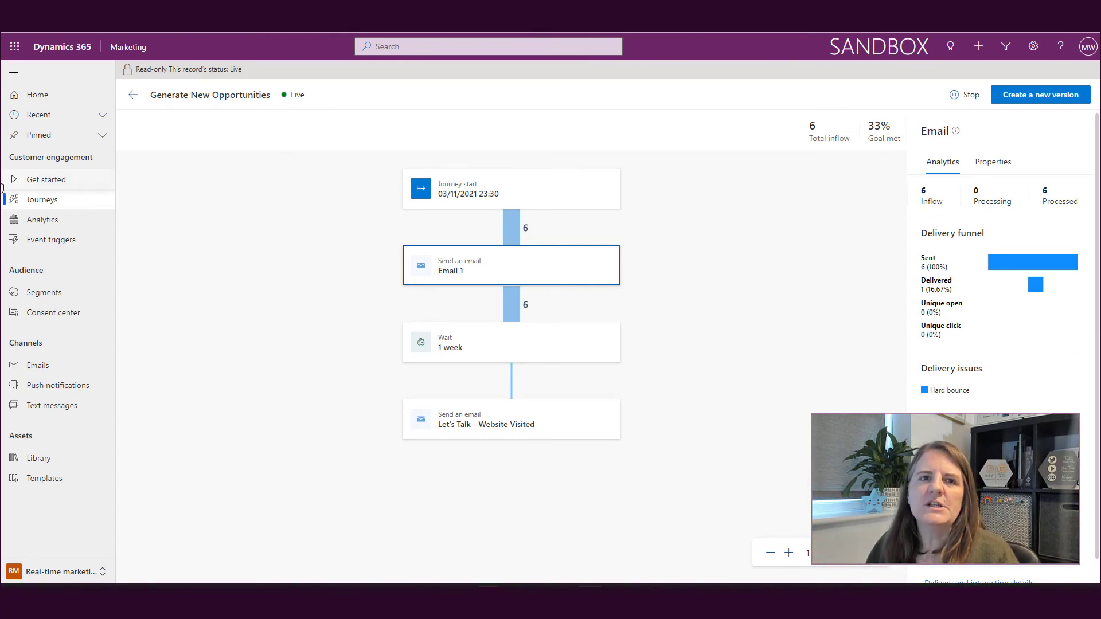
pyautogui.click(49, 199)
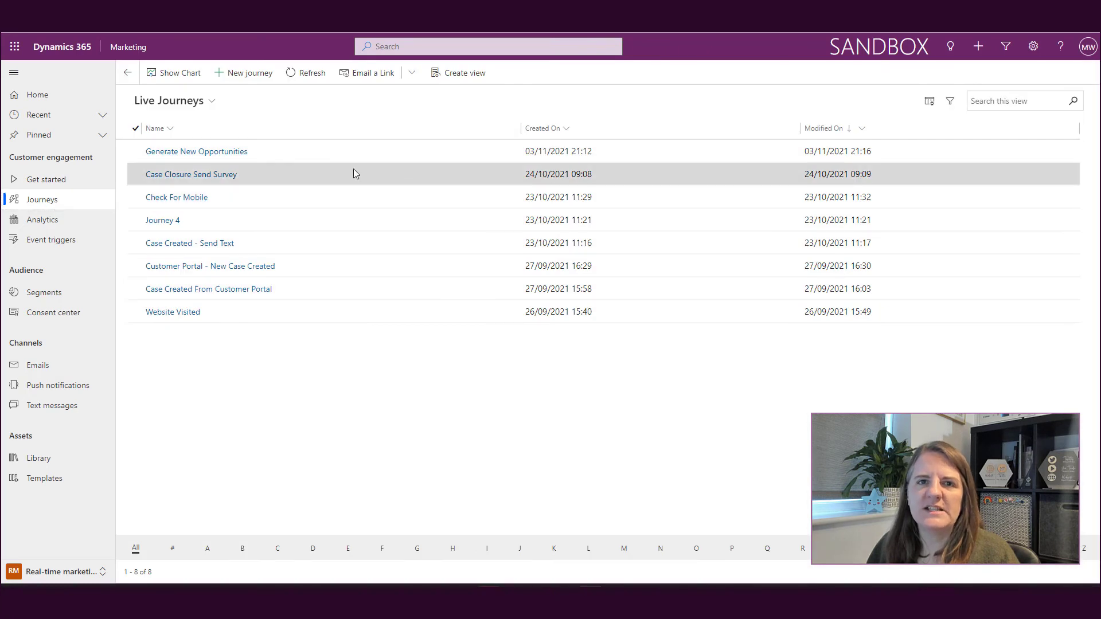
# Step: Create Journey 5 triggered by Opportunity Created, starting 09 Nov 2021
pyautogui.click(240, 74)
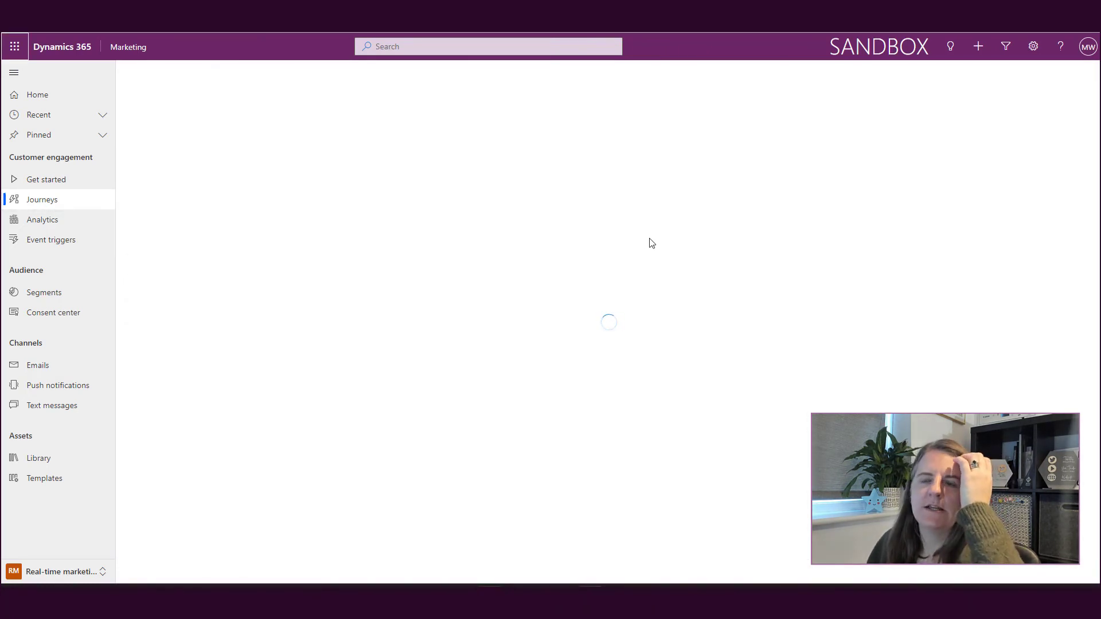
pyautogui.click(668, 184)
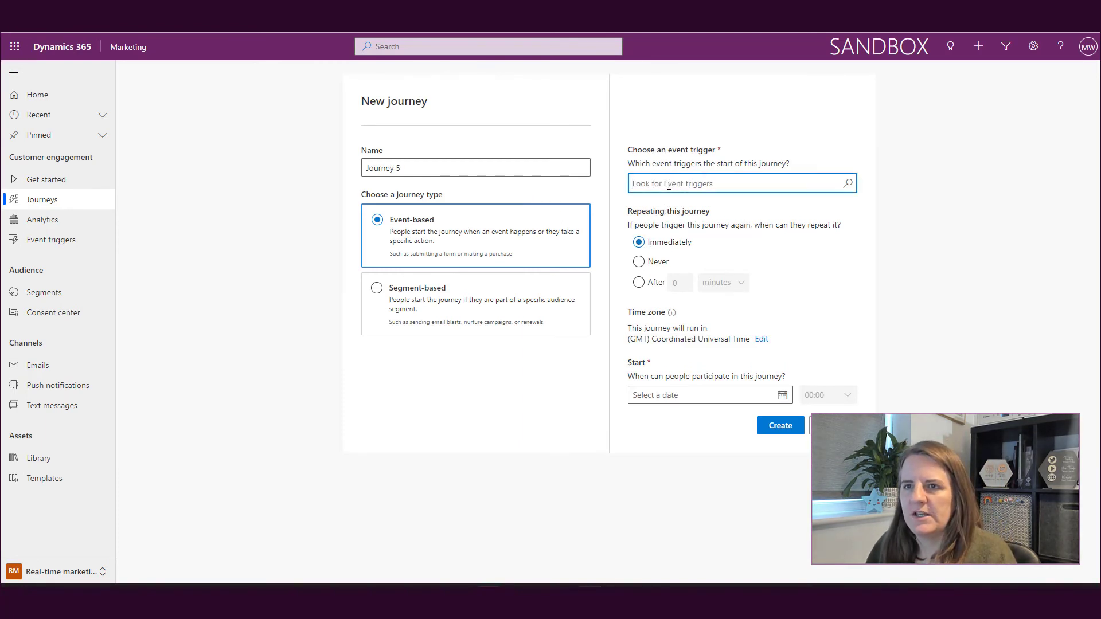
pyautogui.scroll(-1, 726, 285)
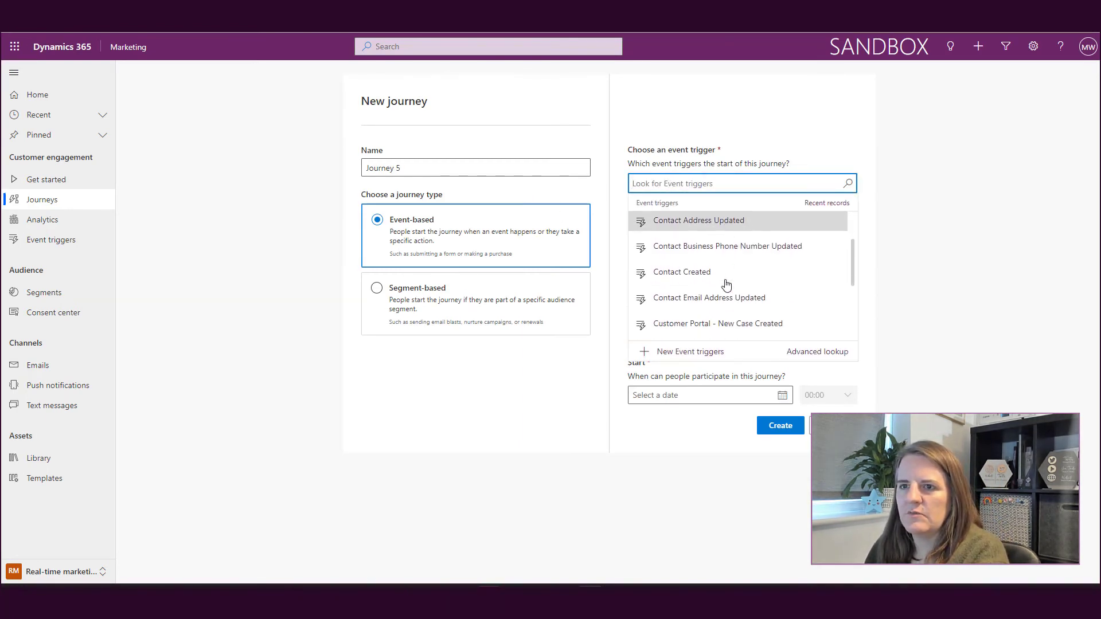
pyautogui.scroll(-3, 726, 281)
pyautogui.click(718, 309)
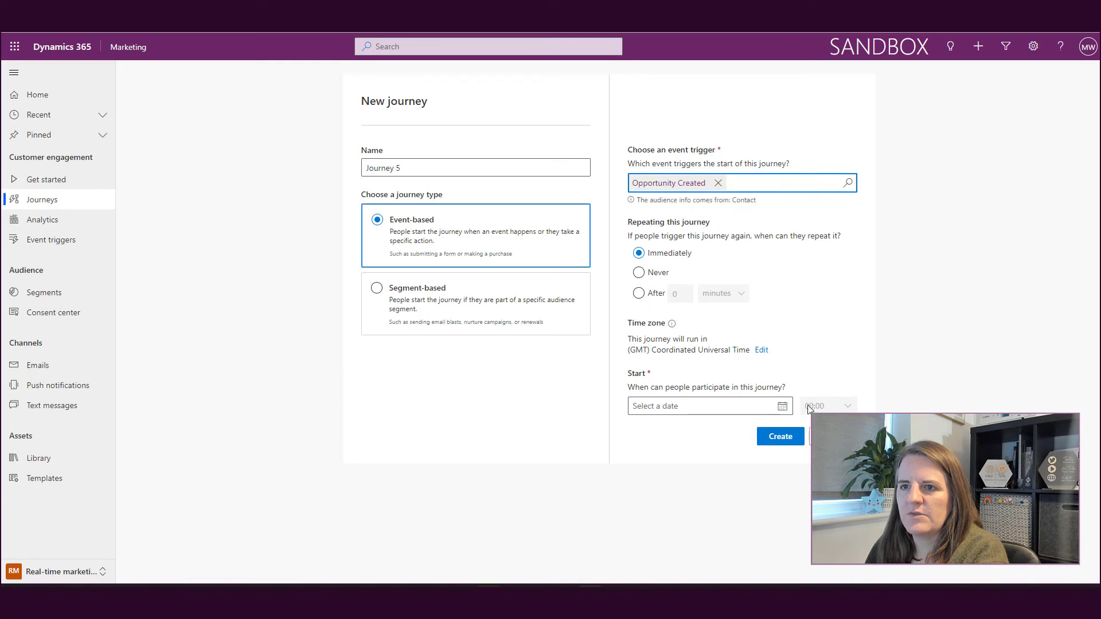
pyautogui.click(782, 406)
pyautogui.click(688, 488)
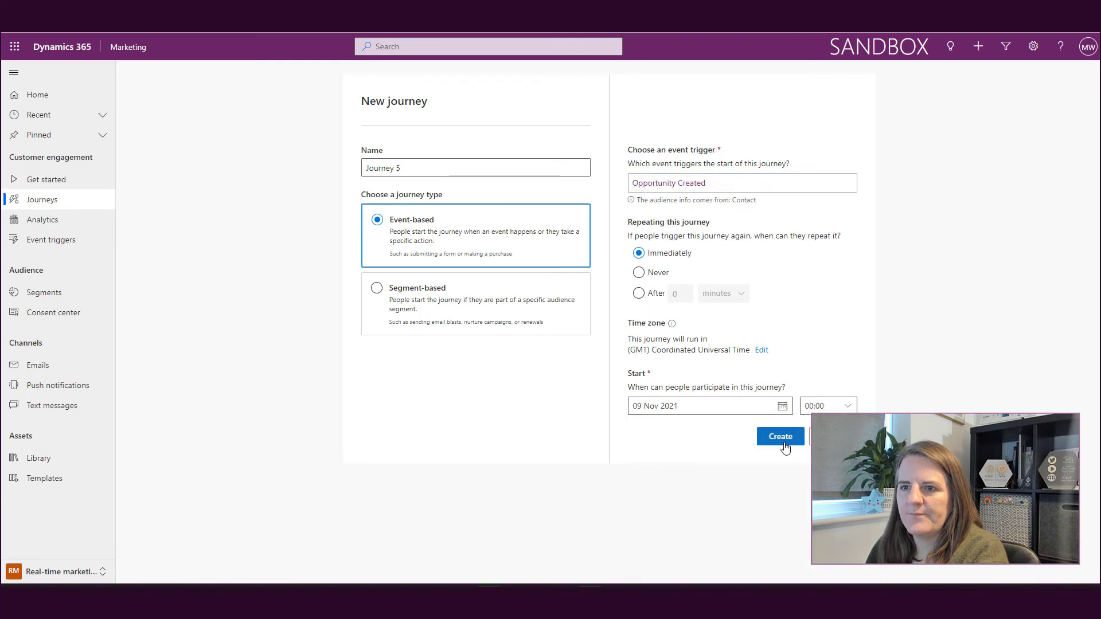
pyautogui.click(782, 438)
# Step: Add a Send an email step sending Email 1, then save and publish Journey 5
pyautogui.click(511, 167)
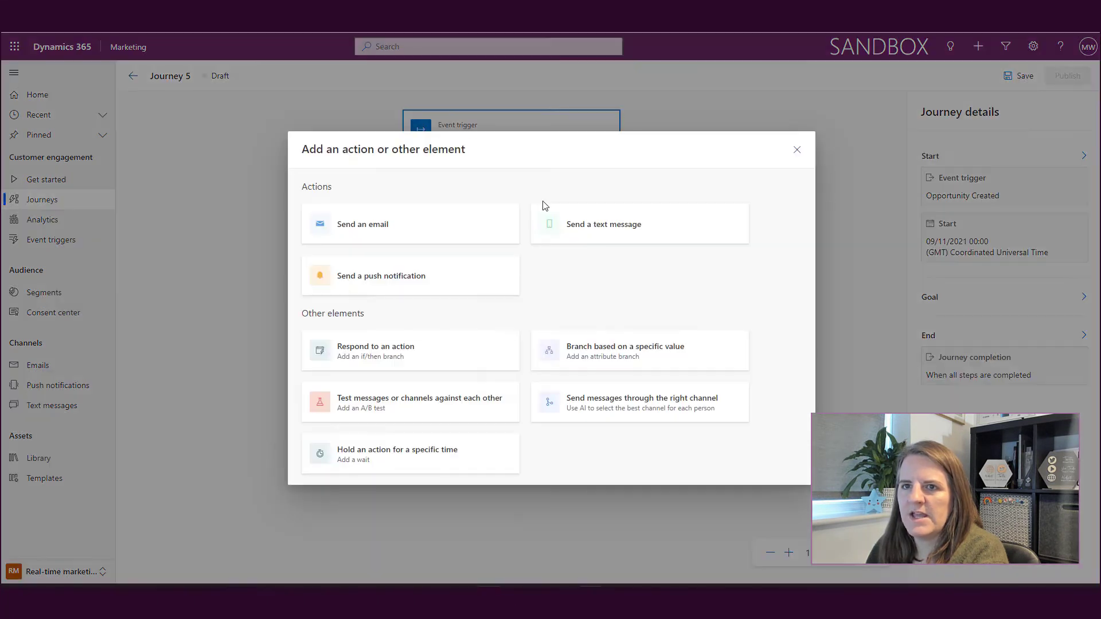
pyautogui.click(443, 243)
pyautogui.click(1004, 171)
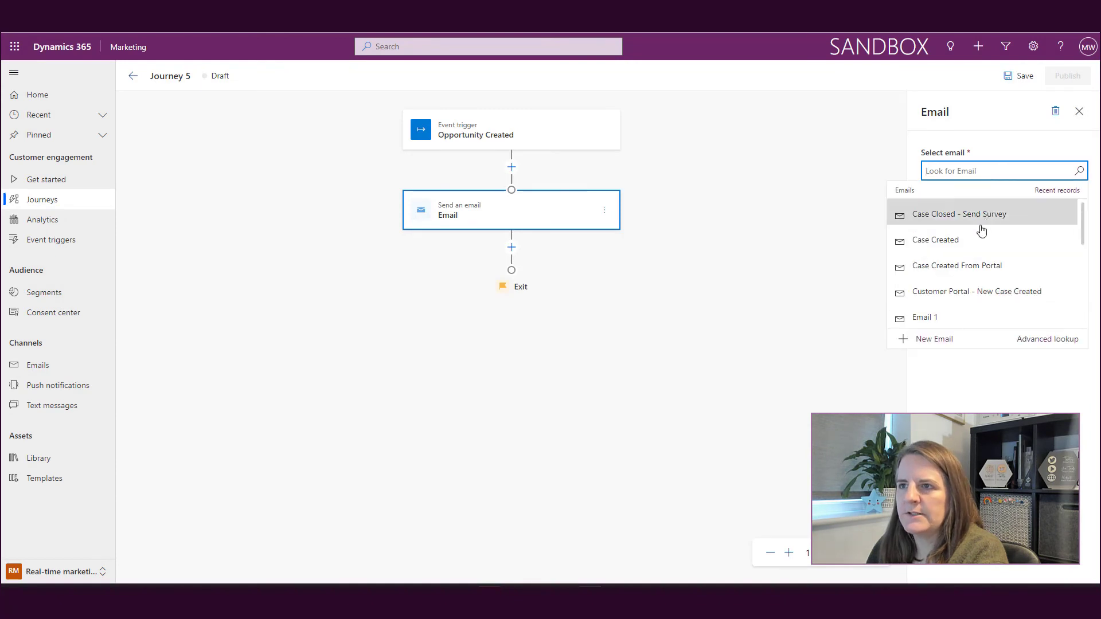
pyautogui.scroll(-2, 990, 246)
pyautogui.click(984, 235)
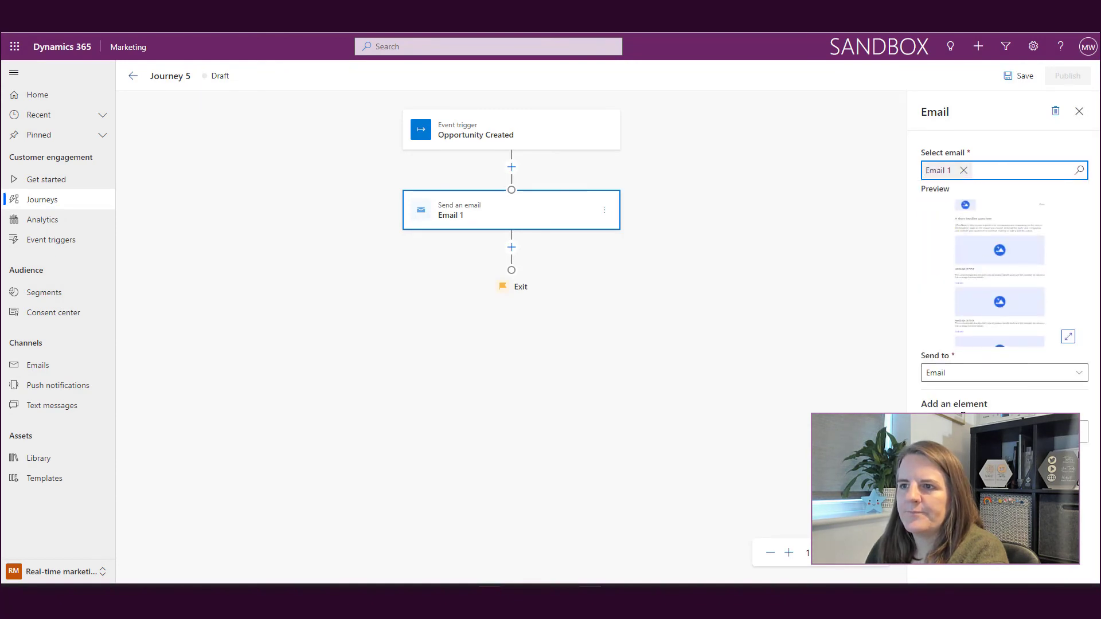
pyautogui.click(1010, 78)
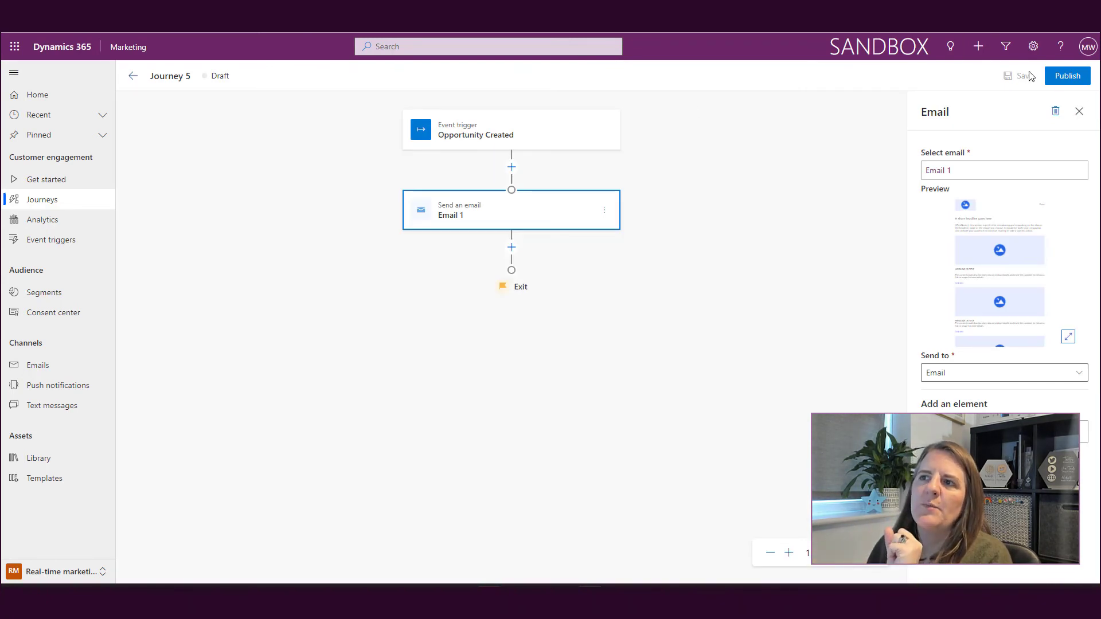
pyautogui.click(1067, 76)
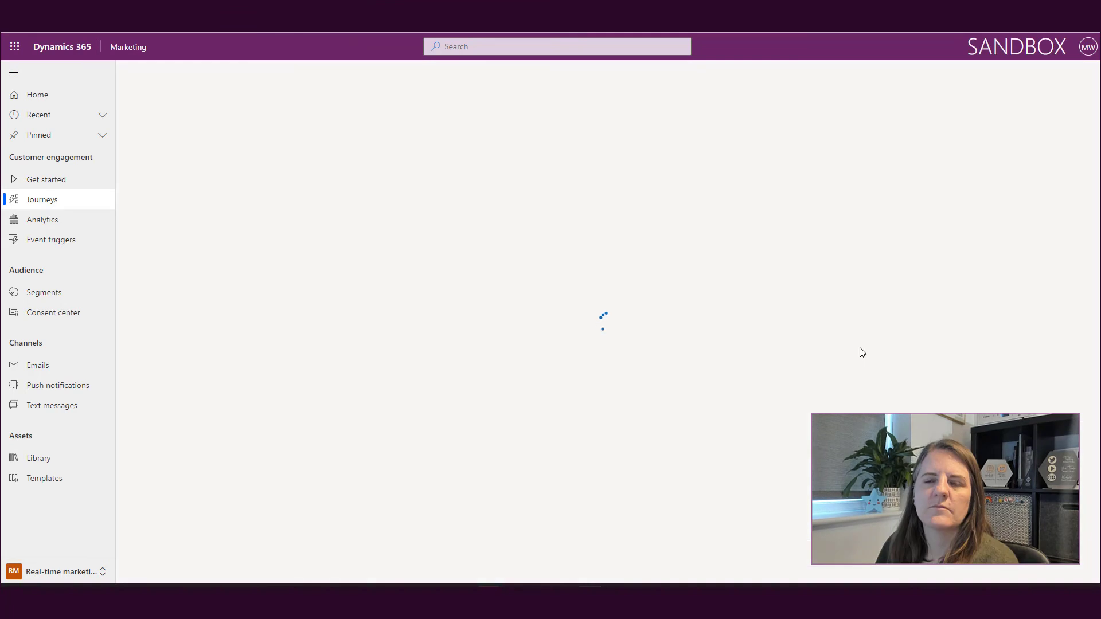